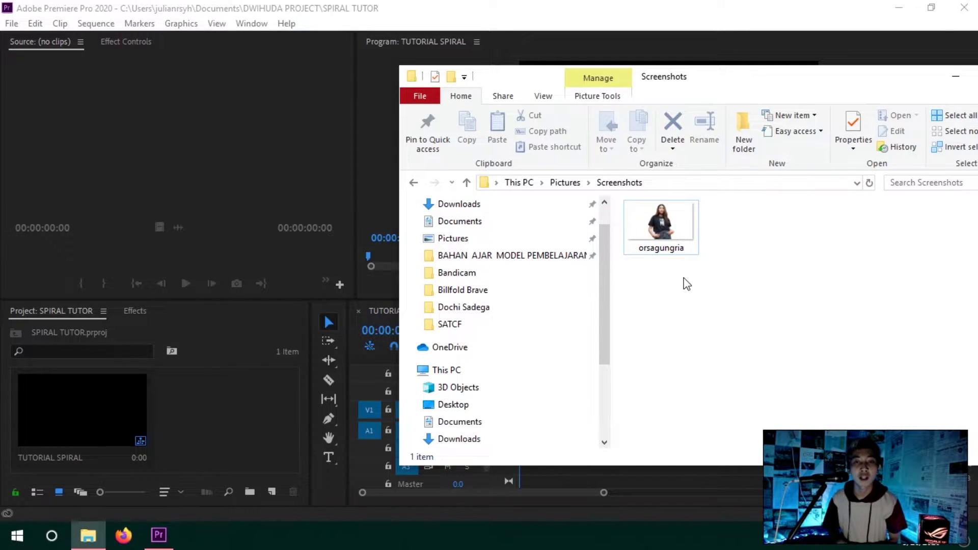
Place the orsagungria image at the start of track V1 and check the TUTORIAL SPIRAL sequence's properties
left_click_drag(657, 227, 528, 409)
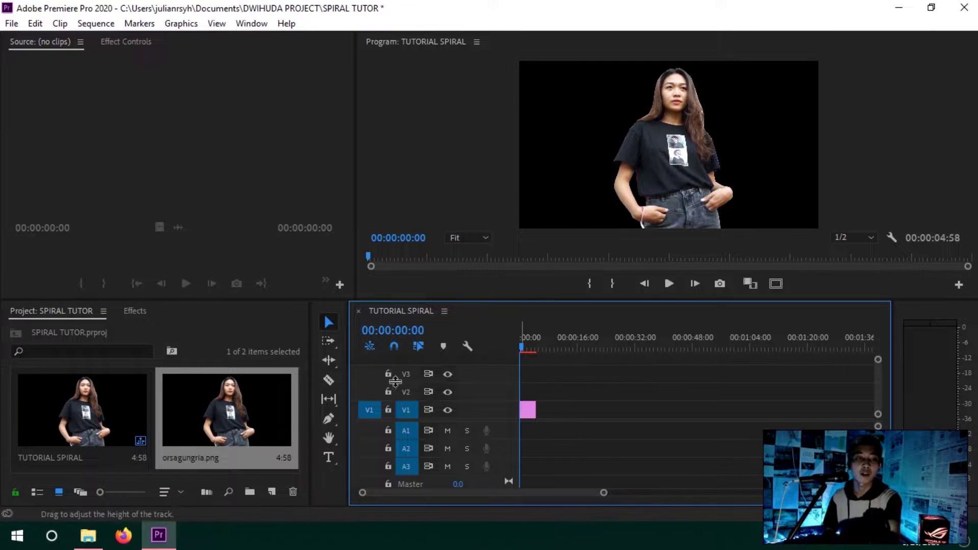
left_click(98, 422)
right_click(98, 423)
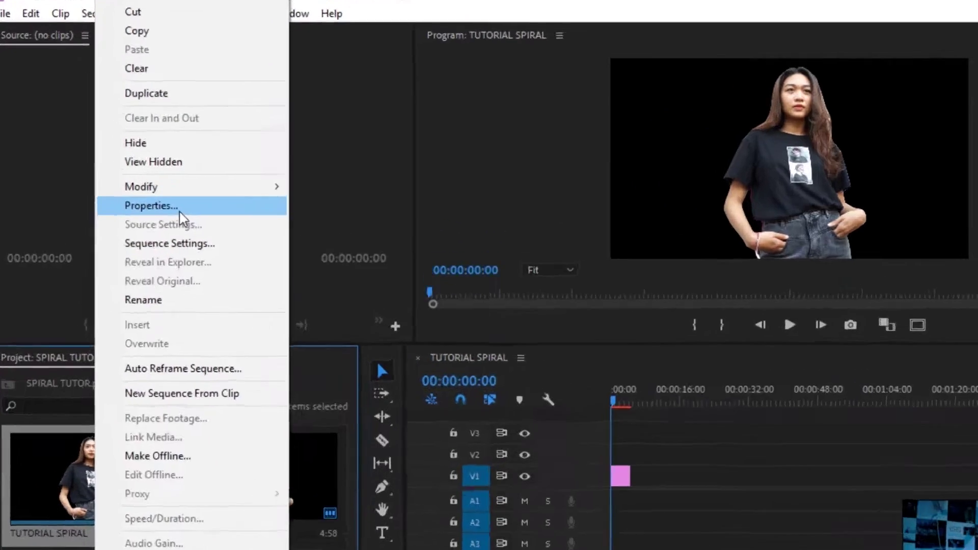
left_click(135, 184)
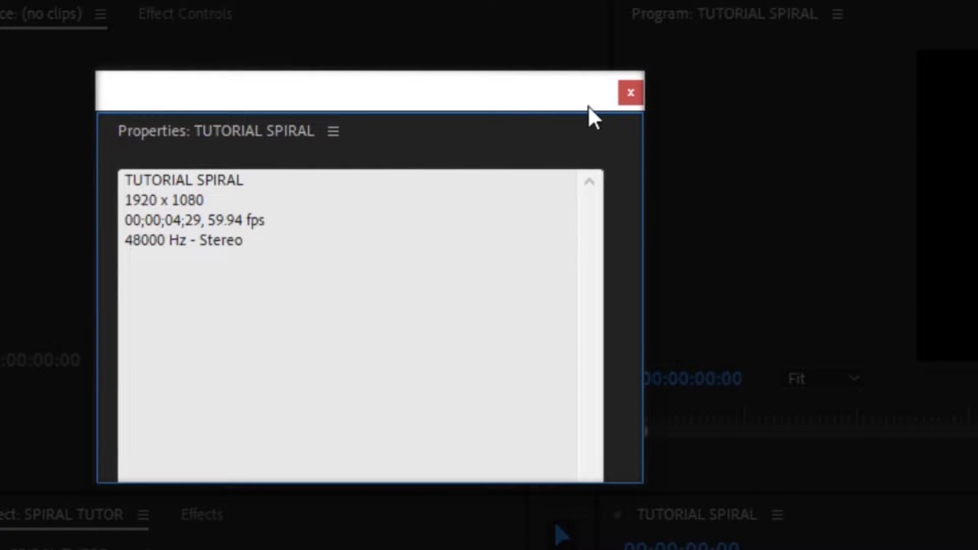
left_click(630, 92)
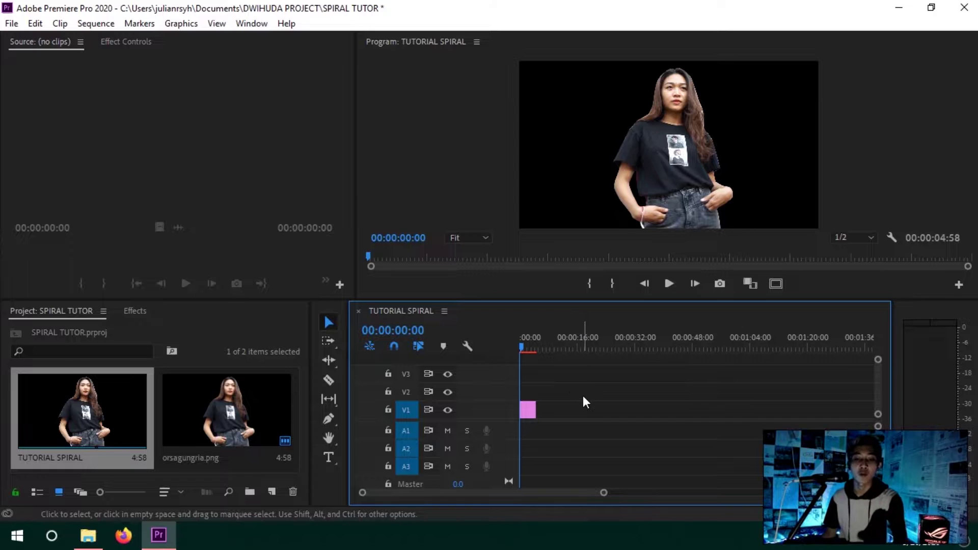
Trim the end of the orsagungria clip to 00:00:02:30 and save the project with the playhead back at the start
key("minus")
key("equal")
key("equal")
key("equal")
key("equal")
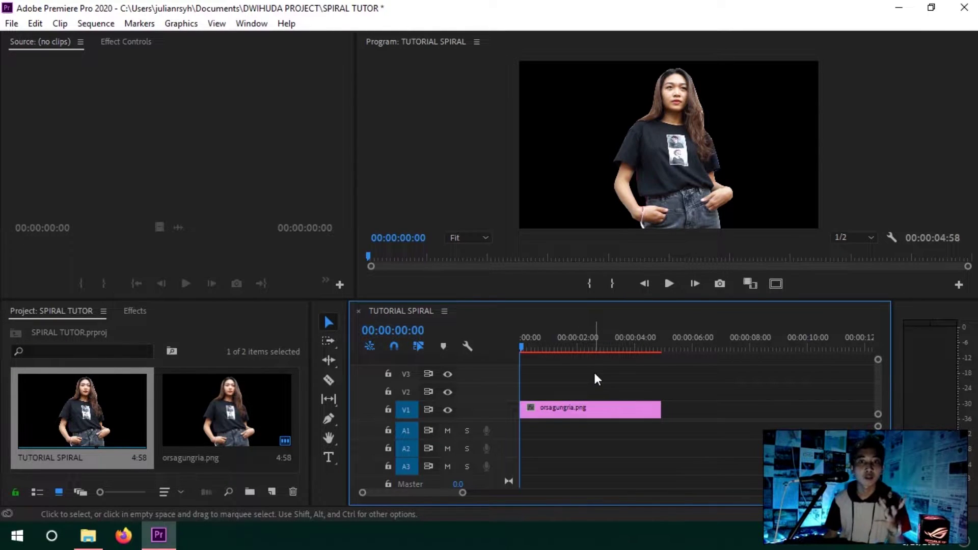
left_click_drag(572, 346, 592, 350)
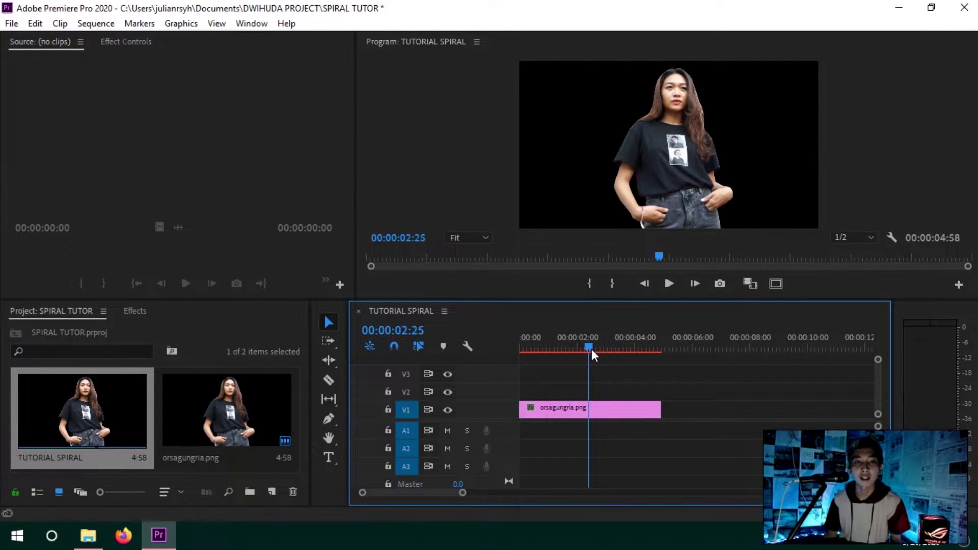
left_click(431, 331)
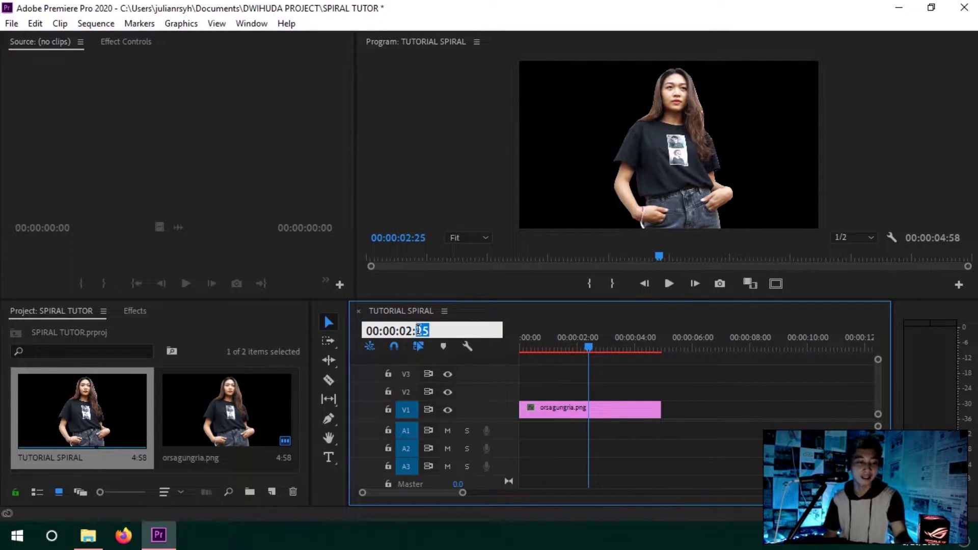
type("30")
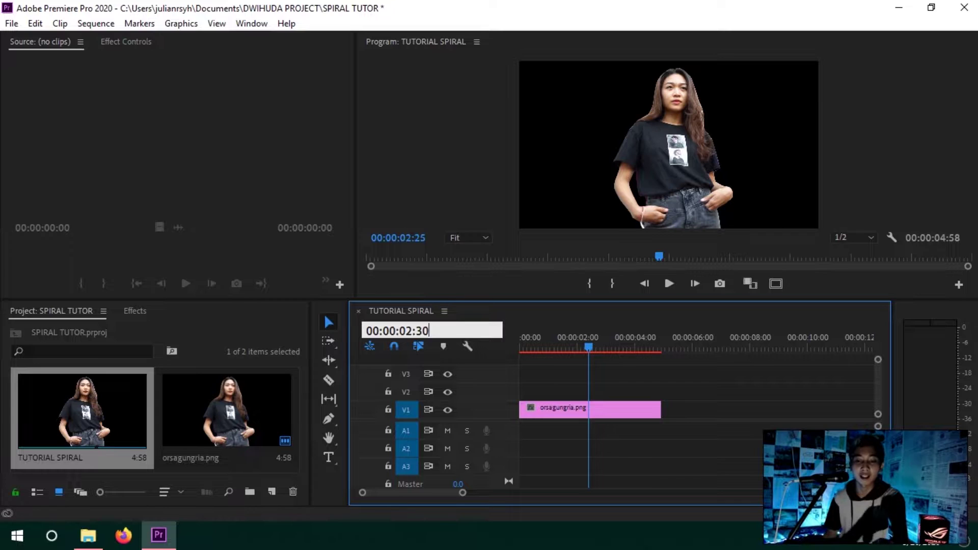
key("Return")
left_click_drag(661, 408, 592, 407)
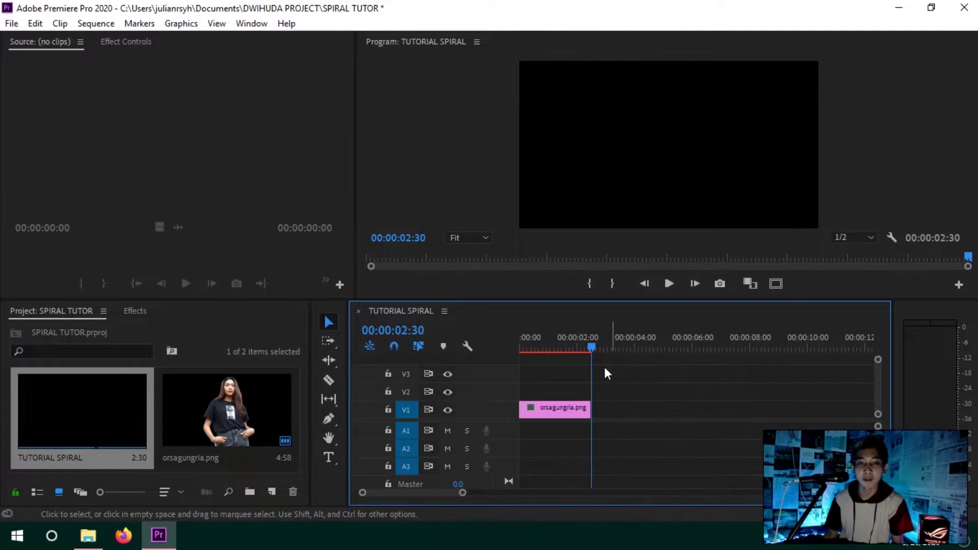
left_click_drag(585, 353, 520, 349)
key("ctrl+s")
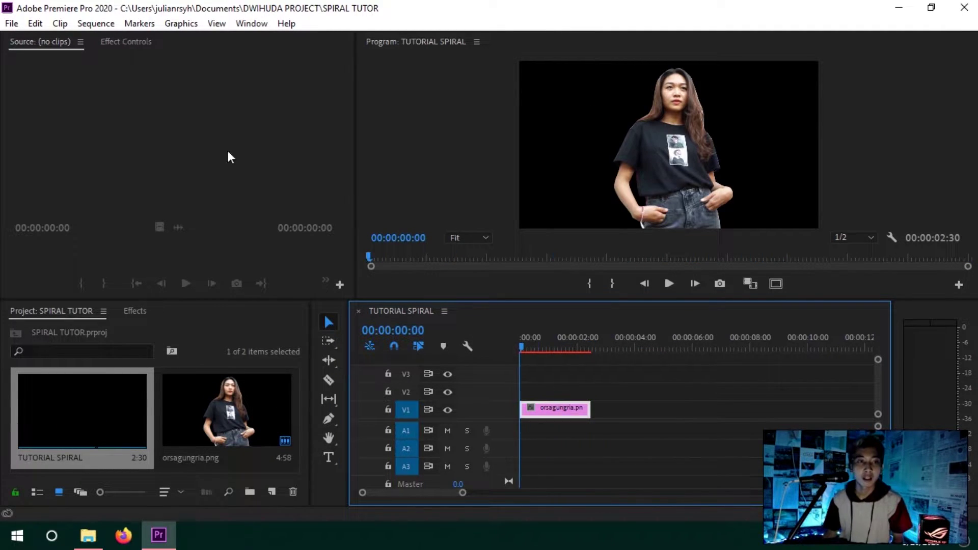
Set the orsagungria clip's scale to 70 and its position to 940, 699
left_click(117, 45)
left_click(137, 130)
type("70")
left_click(173, 114)
type("699")
left_click(143, 113)
type("94")
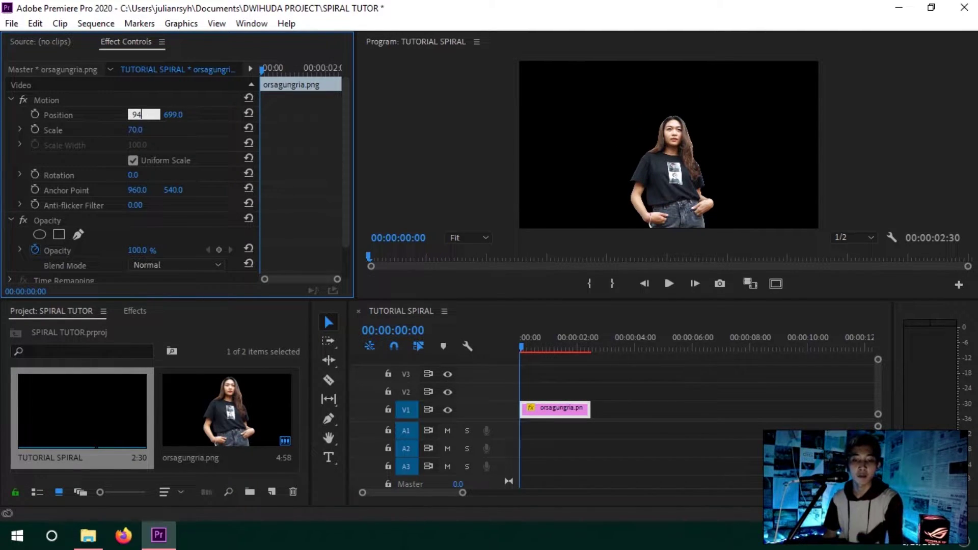
type("0")
key("Return")
Check the image's placement against the safe margins in the program preview, and hide the margins again
left_click(777, 285)
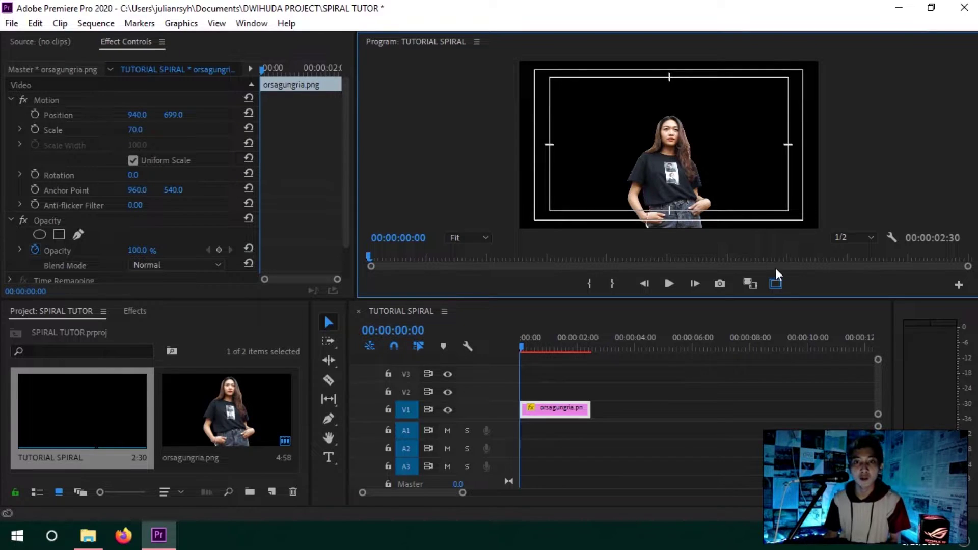
left_click(777, 284)
left_click(567, 410)
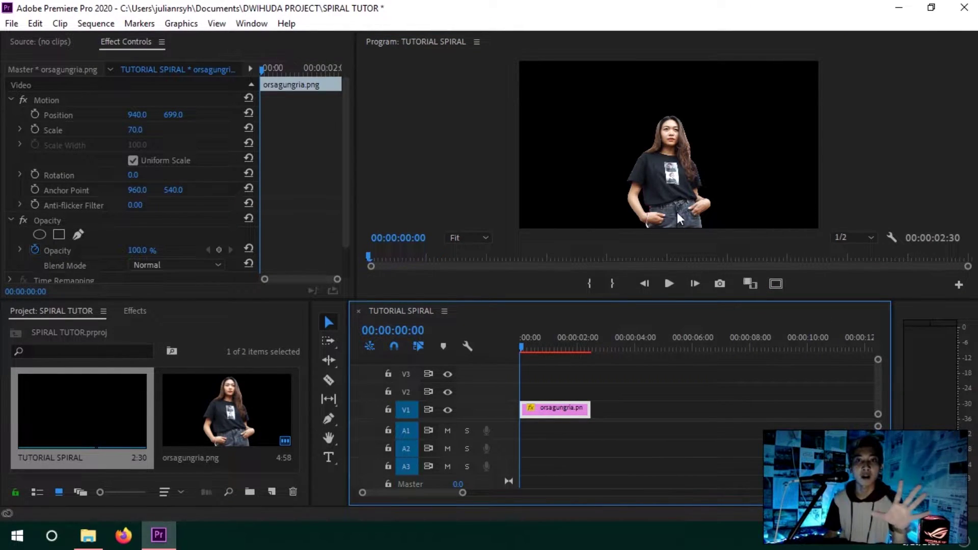
Duplicate the orsagungria clip onto the video tracks above it until the stack reaches V14
left_click(593, 379)
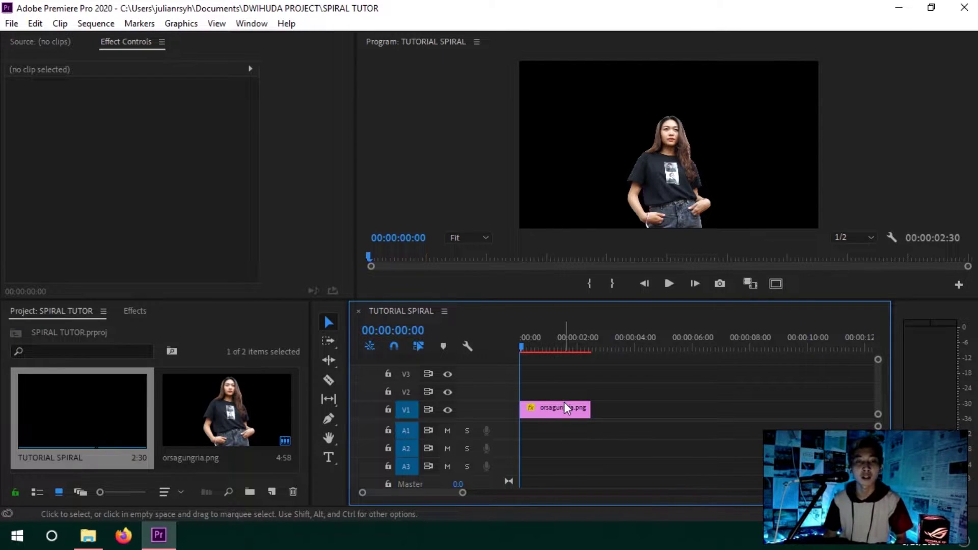
left_click_drag(564, 409, 570, 362)
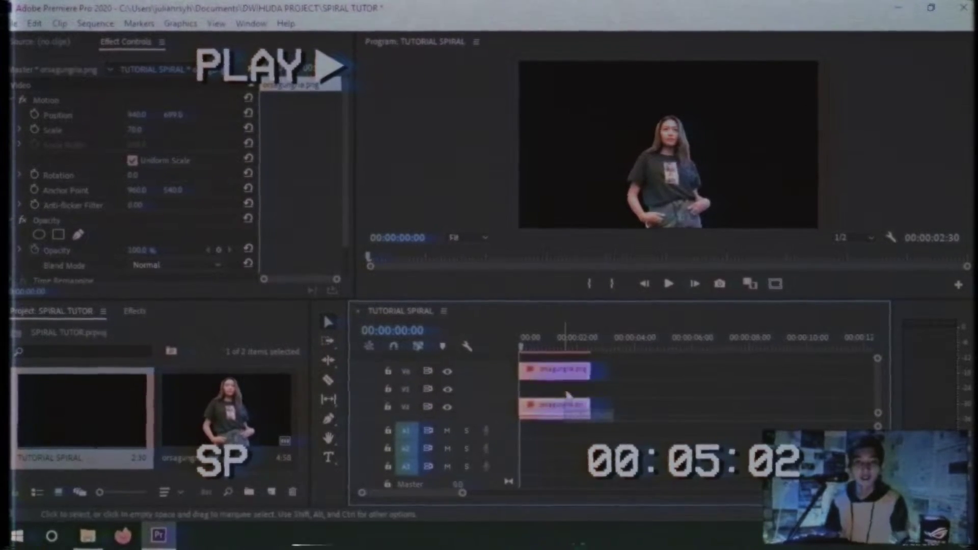
left_click_drag(566, 395, 558, 384)
double_click(557, 382)
left_click(557, 382)
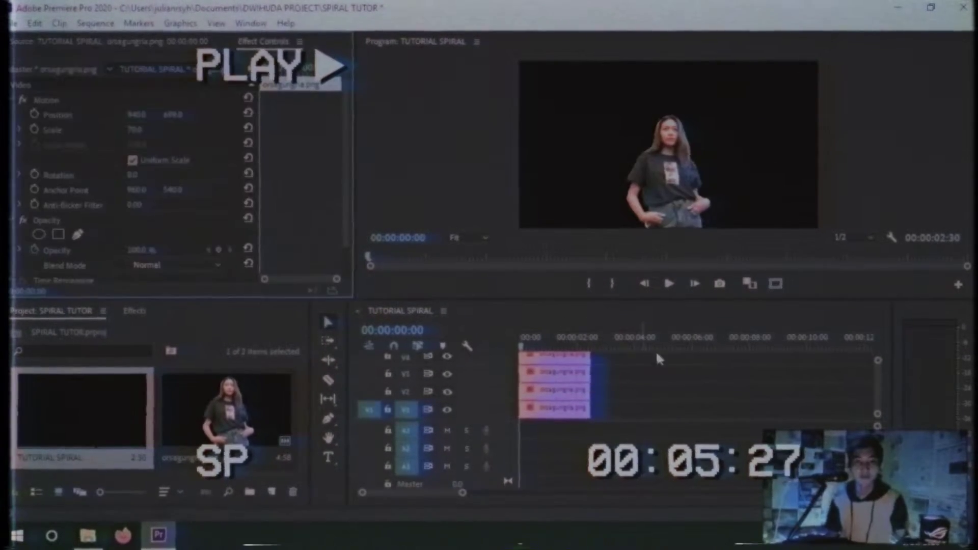
left_click_drag(560, 369, 582, 357)
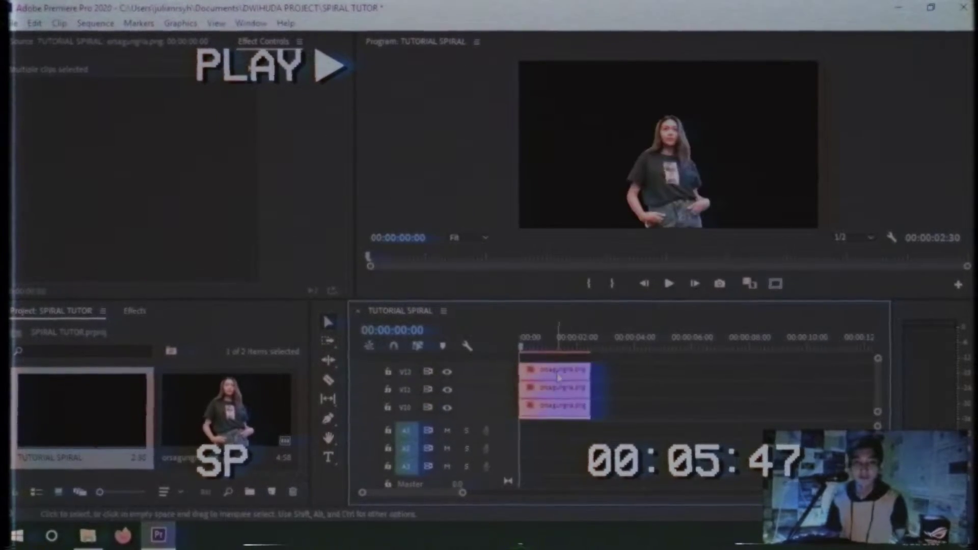
left_click(555, 387)
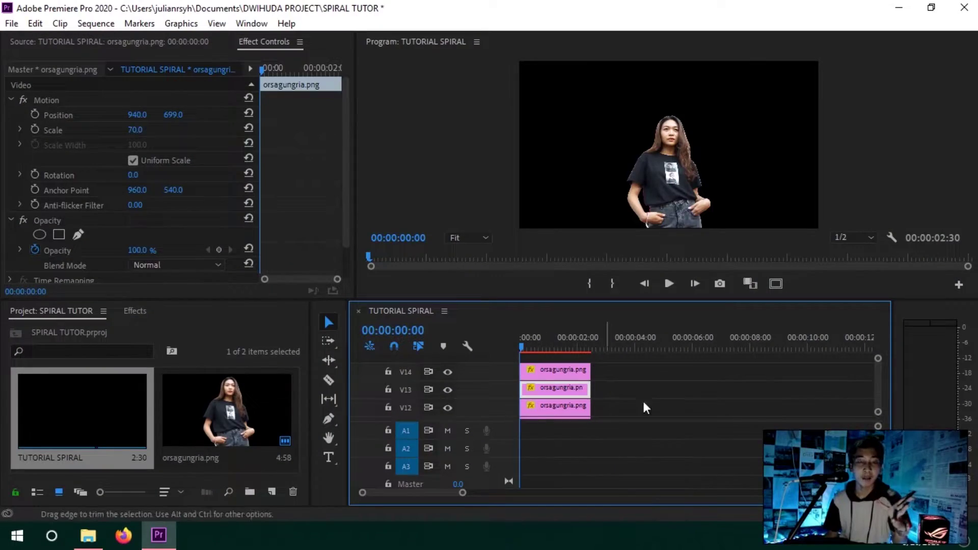
left_click(643, 399)
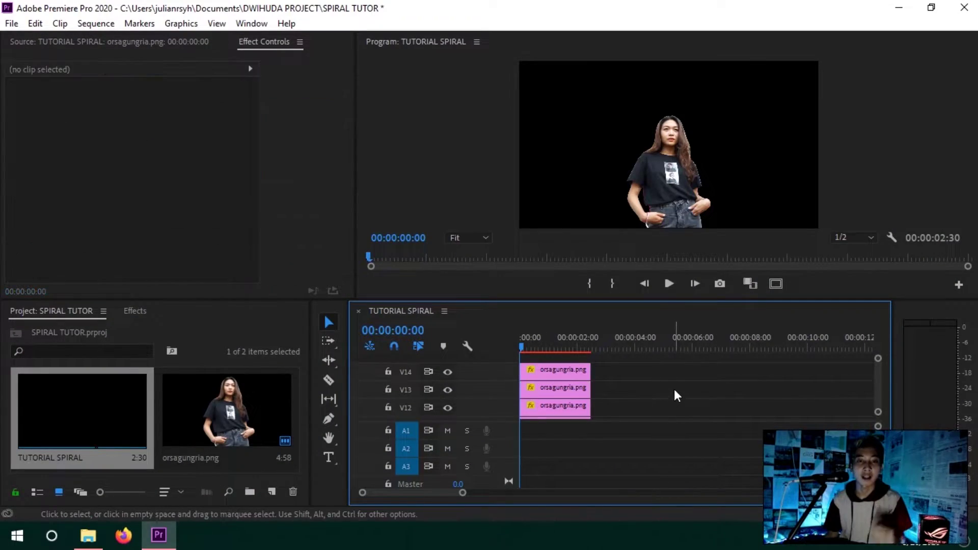
left_click_drag(701, 390, 656, 381)
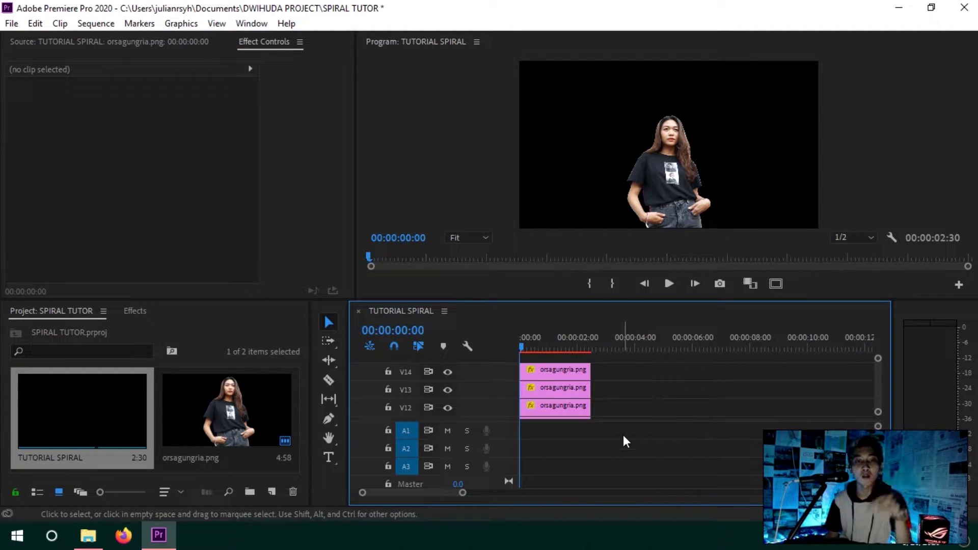
Nest all the stacked clips except the topmost one on V14 into a sequence named SPIRAL
key("ctrl+a")
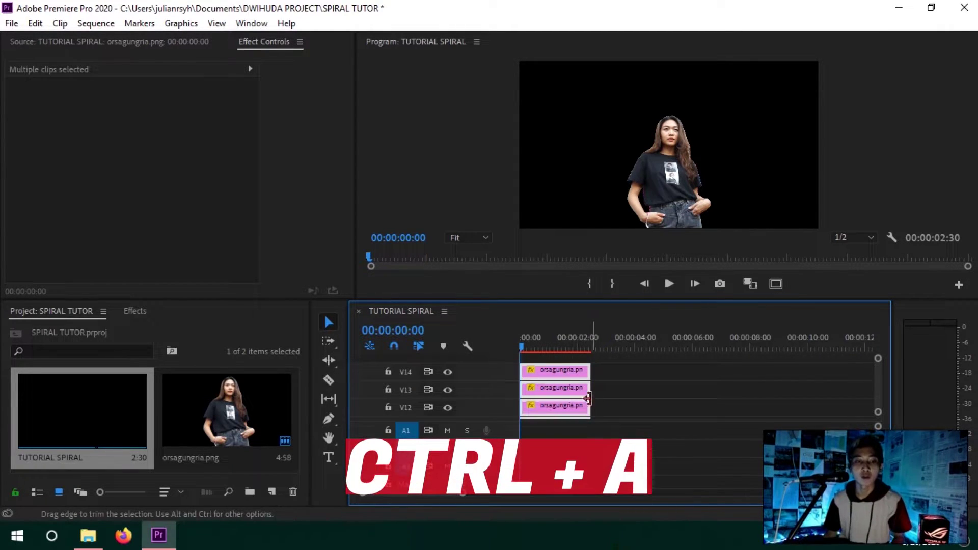
left_click(560, 371, "shift")
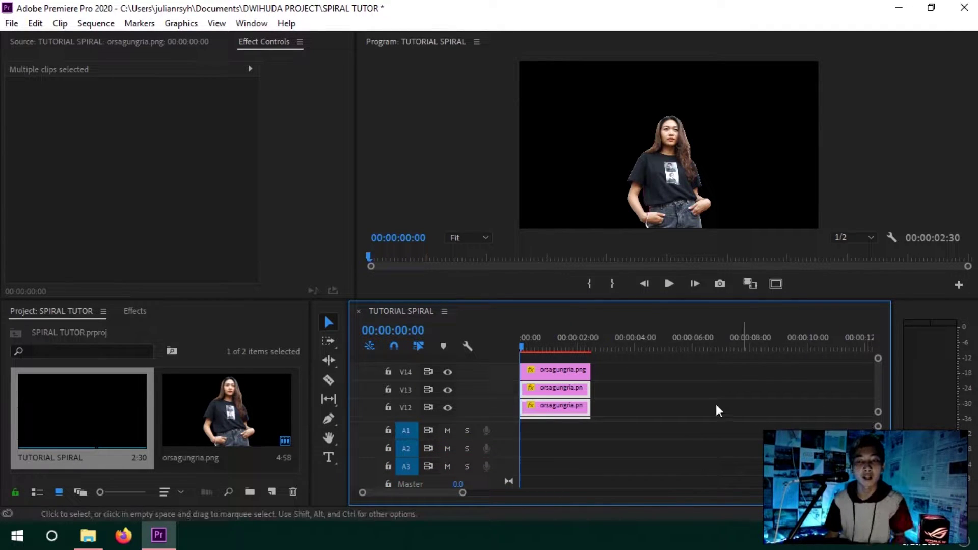
right_click(568, 391)
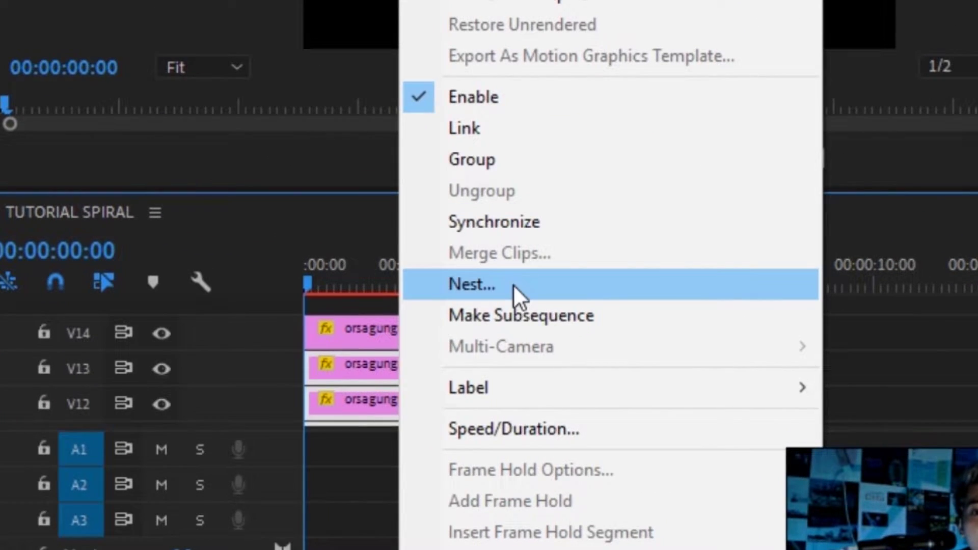
left_click(513, 284)
type("SPIRAL")
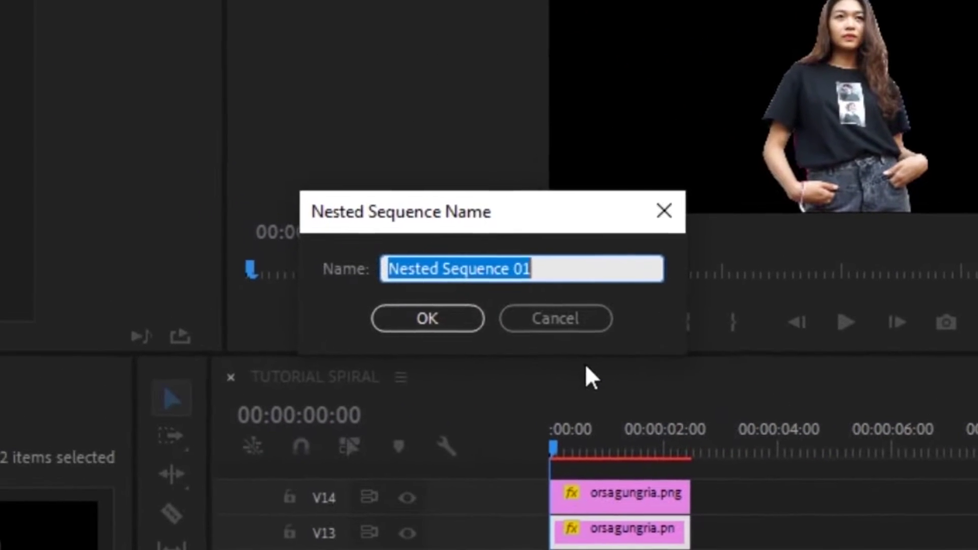
key("Return")
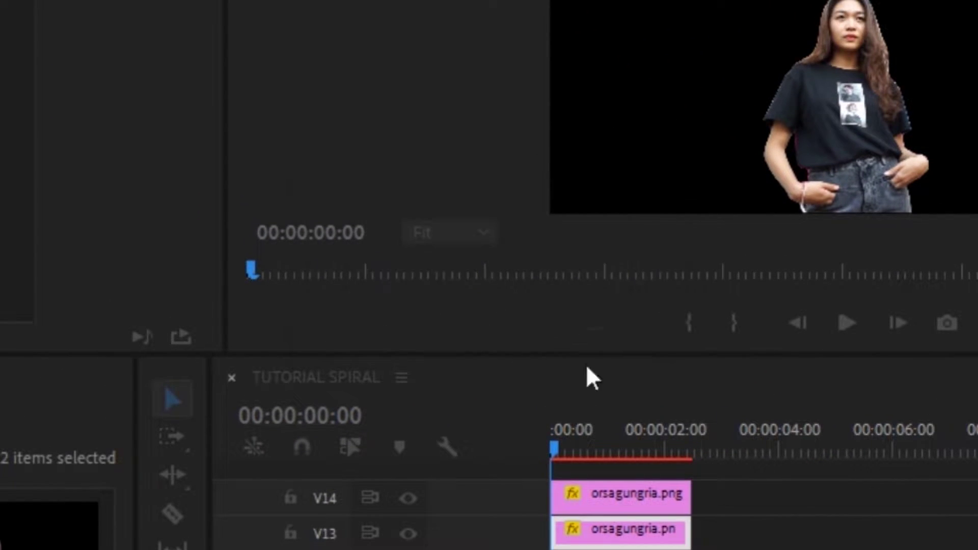
Move the remaining orsagungria clip down to V2, directly above the SPIRAL nest, and save the project
left_click_drag(574, 378, 574, 406)
scroll(708, 403, "down", 2)
scroll(714, 407, "up", 2)
scroll(877, 379, "down", 1)
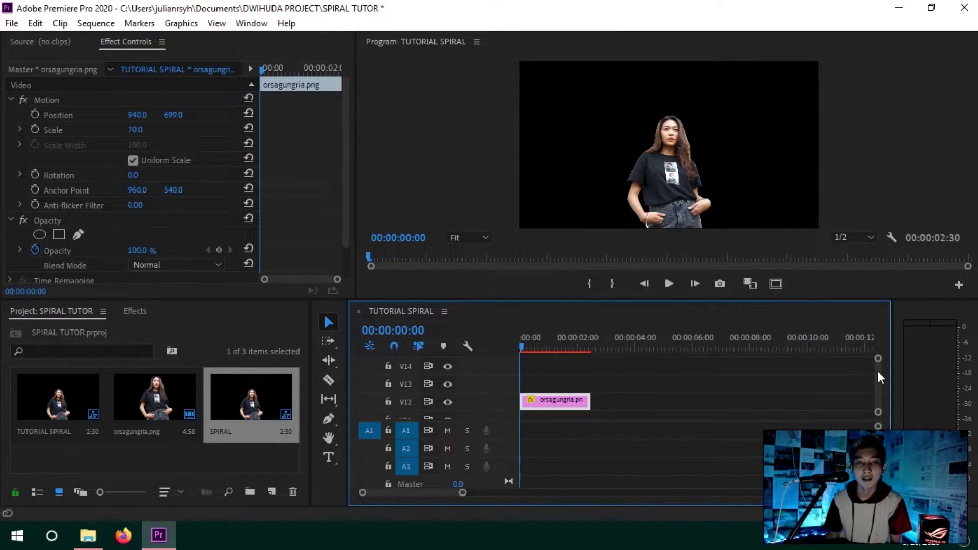
left_click_drag(576, 405, 555, 393)
scroll(876, 377, "down", 5)
scroll(877, 379, "up", 5)
left_click(530, 347)
key("Home")
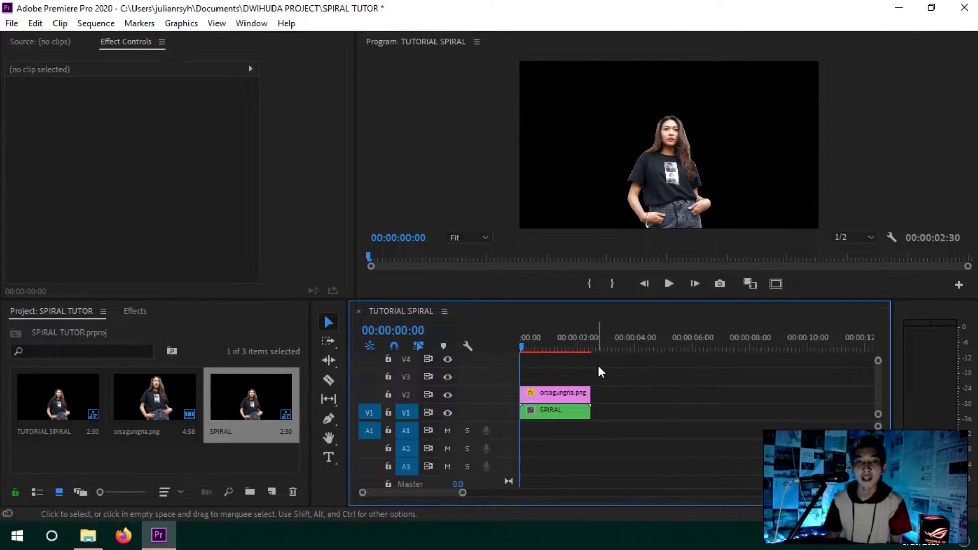
key("ctrl+s")
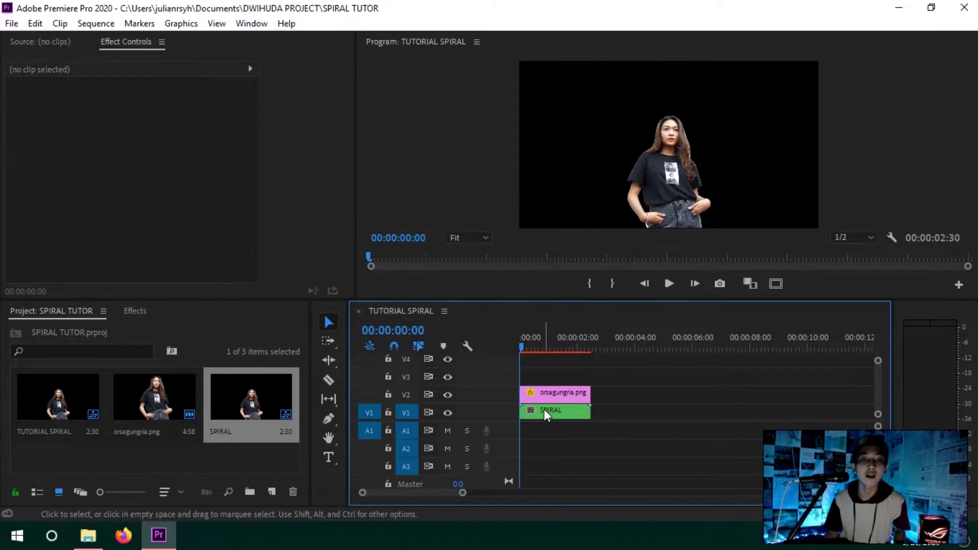
In the SPIRAL nested sequence, add a marker at 00:00:01:15 and save the project with the playhead back at the start
double_click(544, 409)
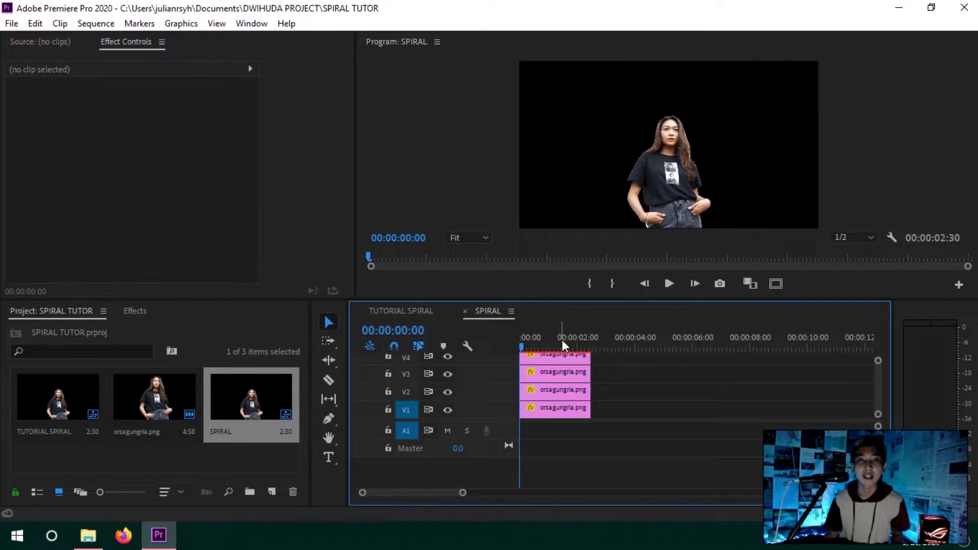
left_click(410, 329)
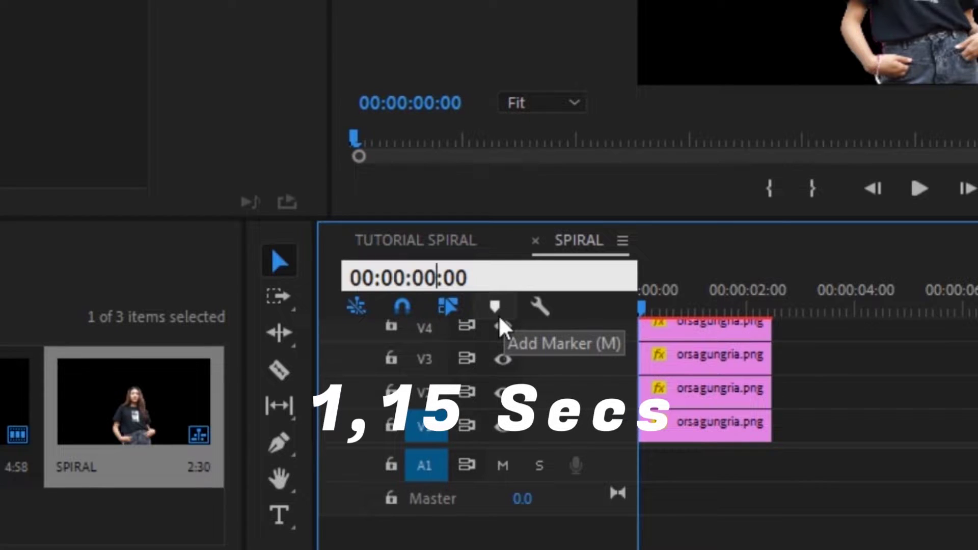
key("BackSpace")
type("1")
key("shift+Left")
type("15")
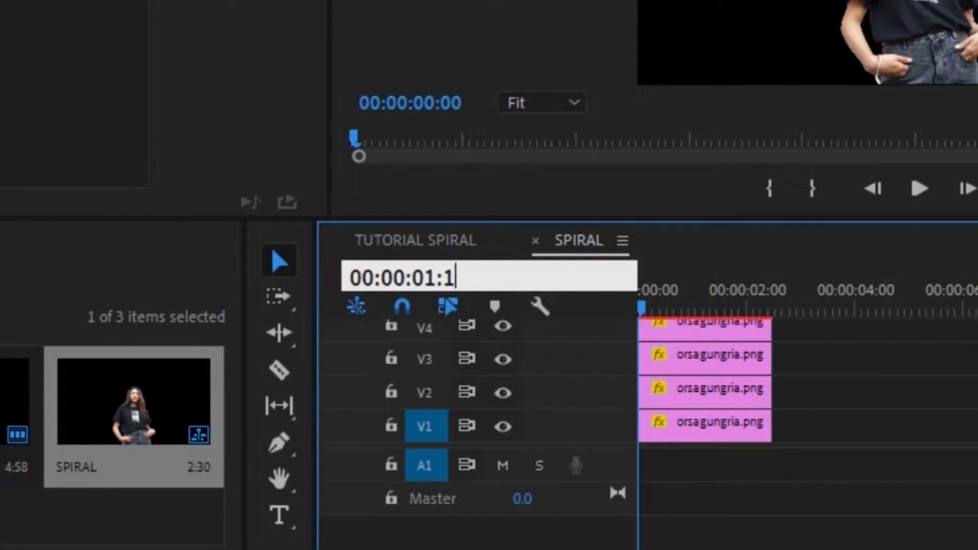
key("Return")
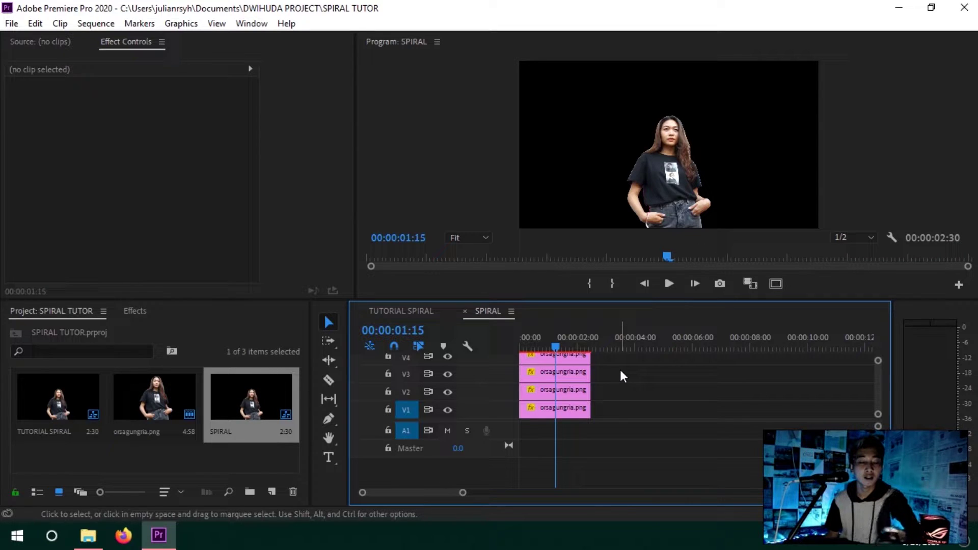
key("m")
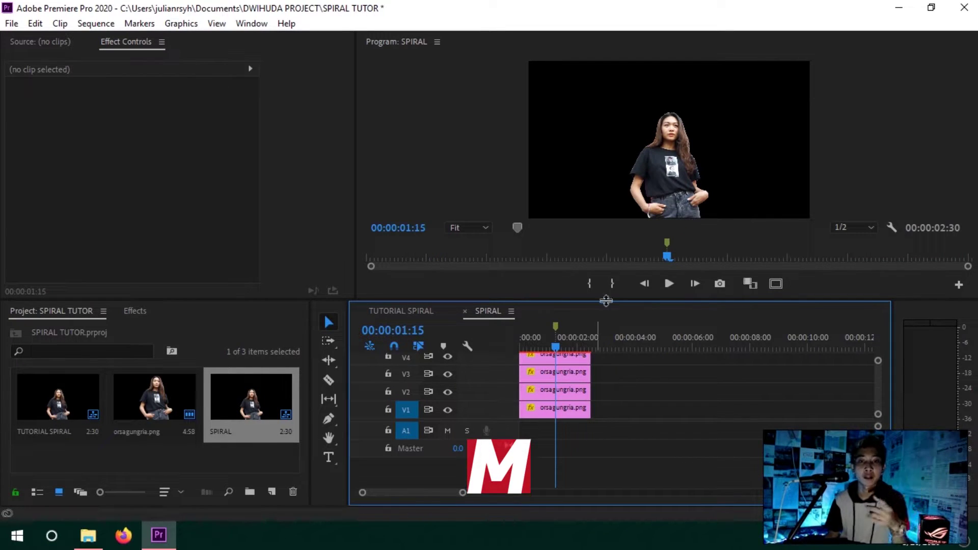
left_click_drag(562, 352, 513, 353)
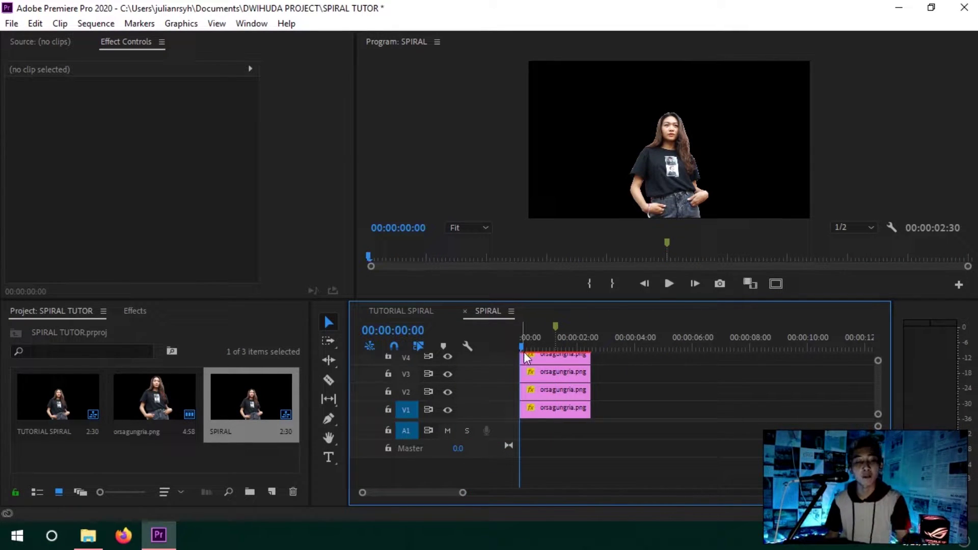
key("ctrl+s")
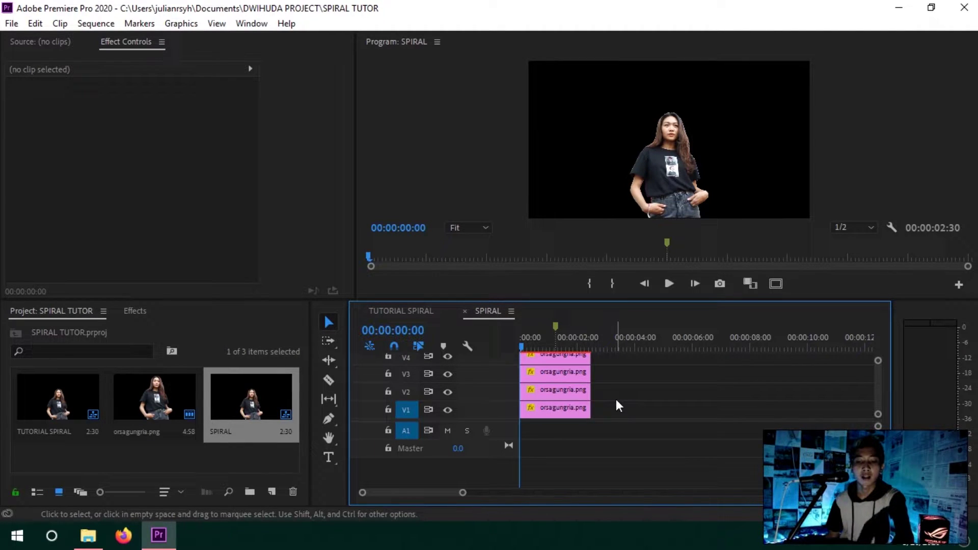
Set the scale to 80 and the rotation to 25° for the clip on V13 in the SPIRAL sequence
key("ctrl+minus")
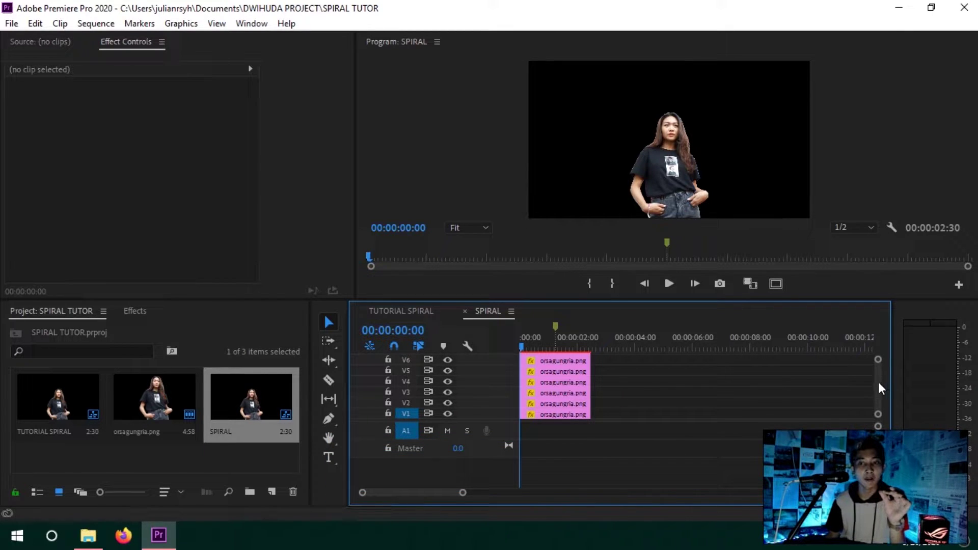
left_click_drag(677, 300, 679, 275)
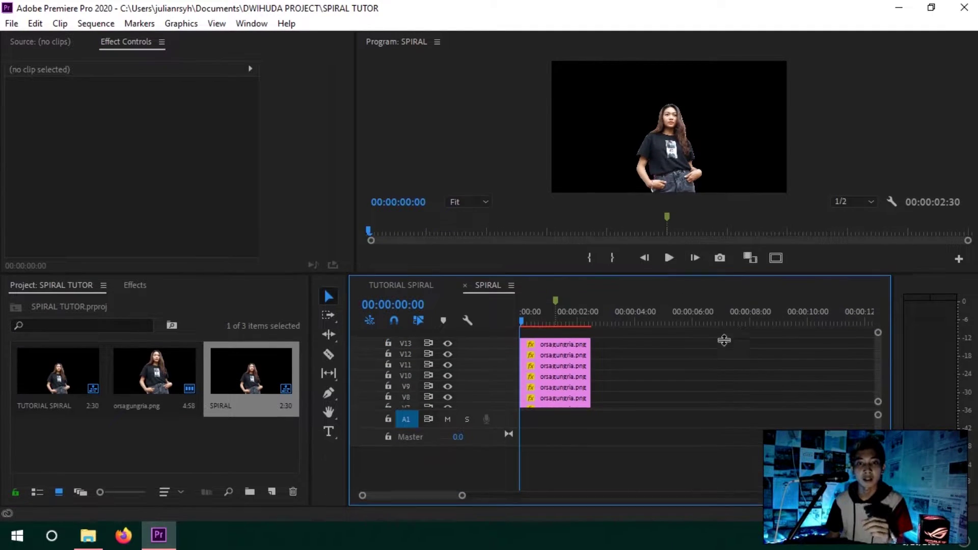
scroll(878, 377, "down", 3)
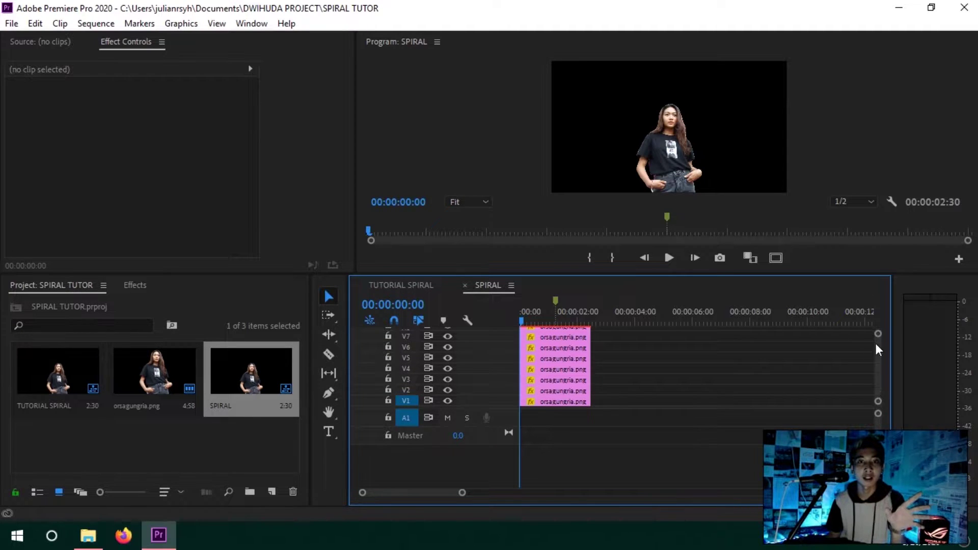
scroll(877, 351, "up", 3)
left_click(558, 343)
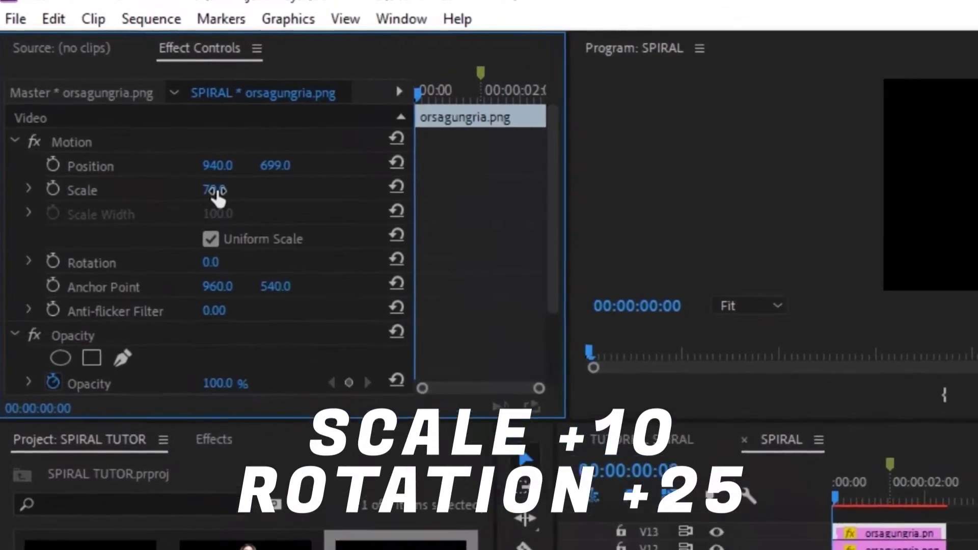
left_click(232, 198)
type("80")
left_click(227, 275)
type("25")
key("Return")
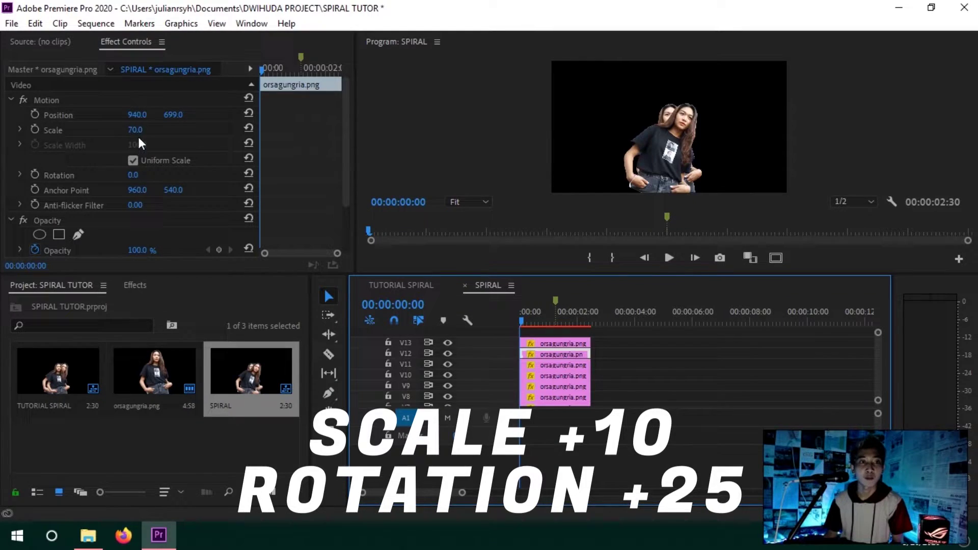
Set the scale to 90 and the rotation to 50° for the clip on V12
left_click(146, 129)
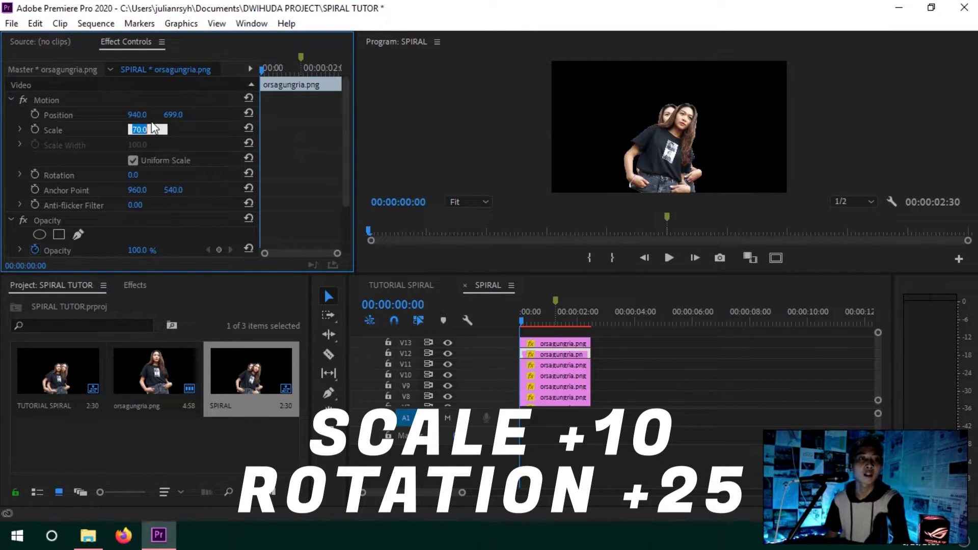
type("90")
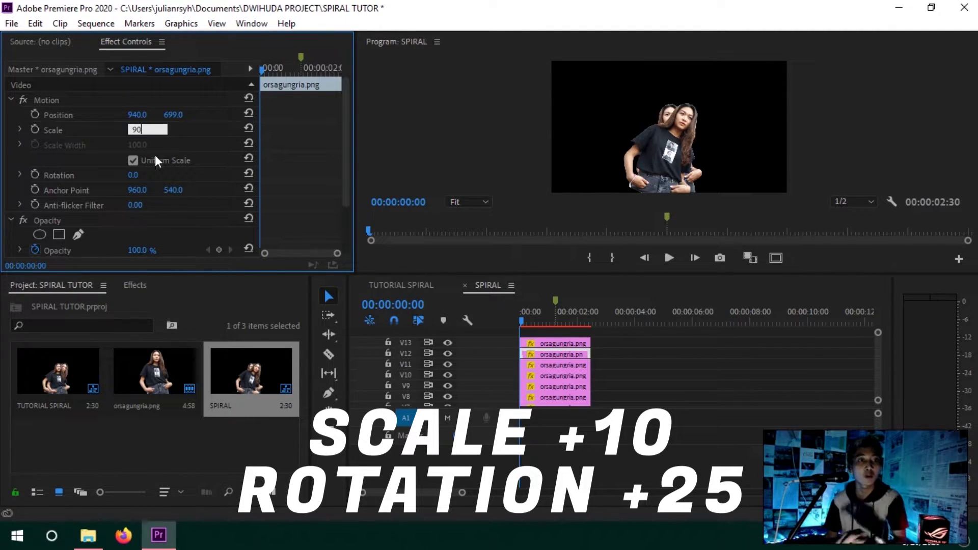
left_click(129, 174)
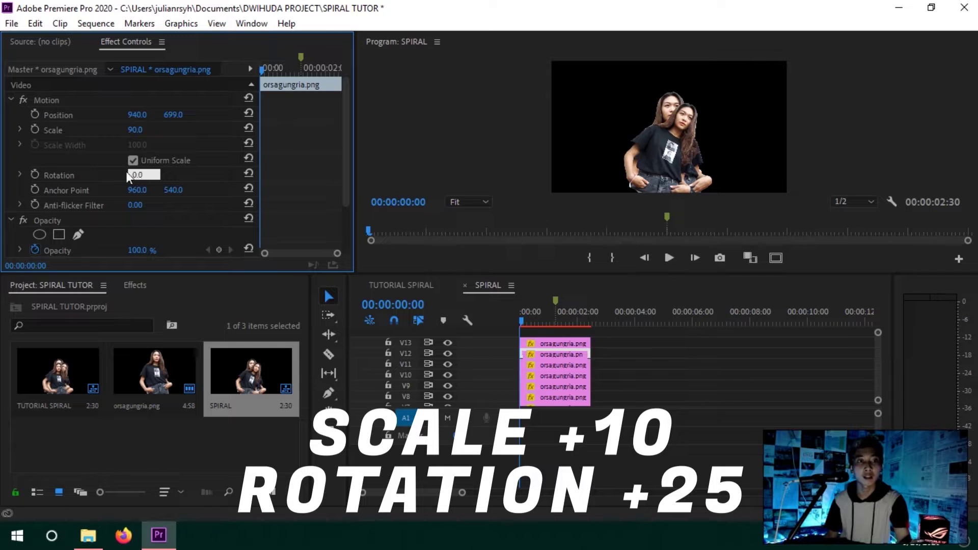
type("5")
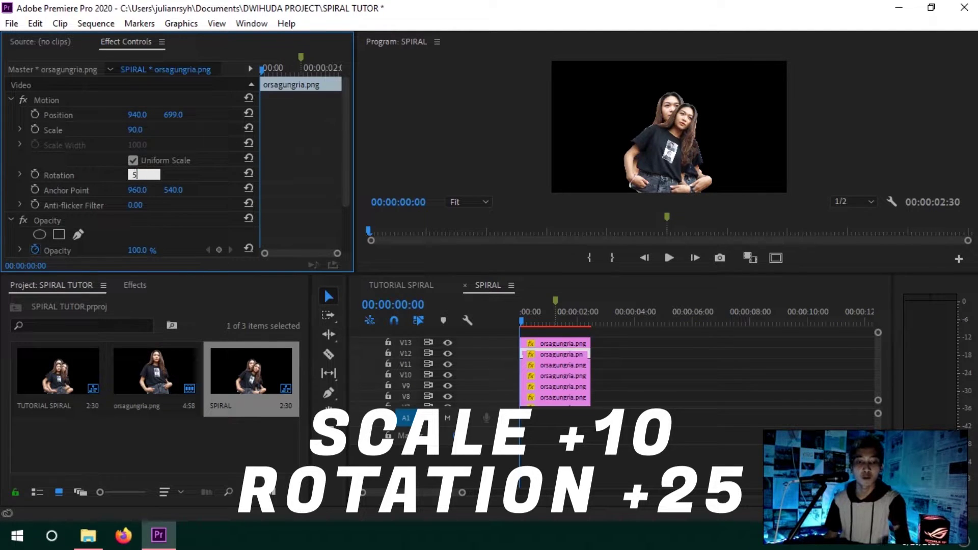
type("0")
key("Return")
Continue from V11 down to V1, adding 10 scale and 25° rotation per clip, ending at scale 200 and rotation 325°
left_click(555, 365)
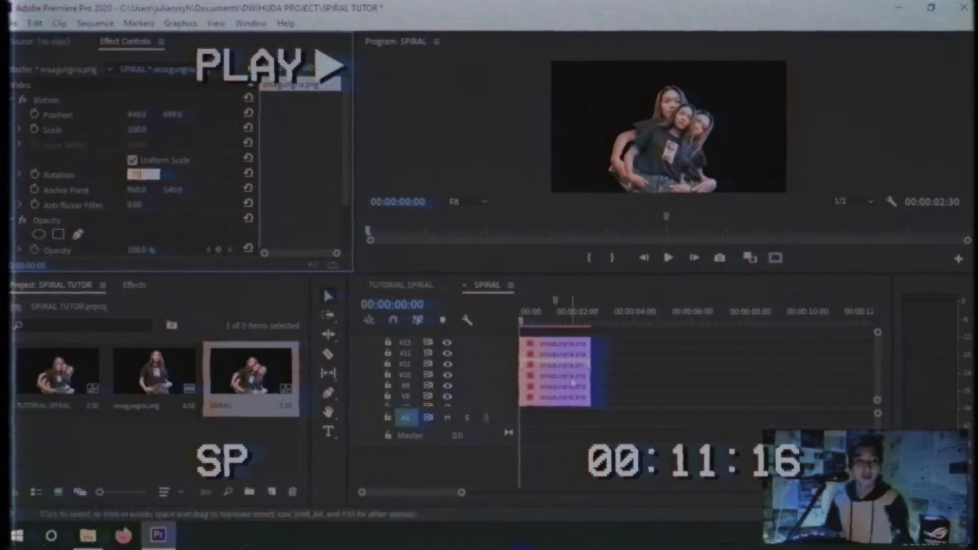
key("Return")
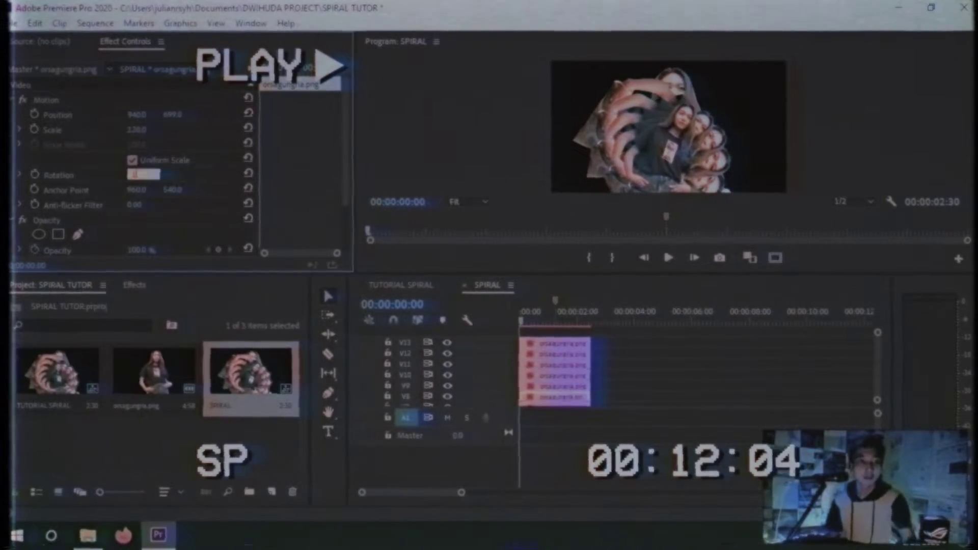
left_click(136, 129)
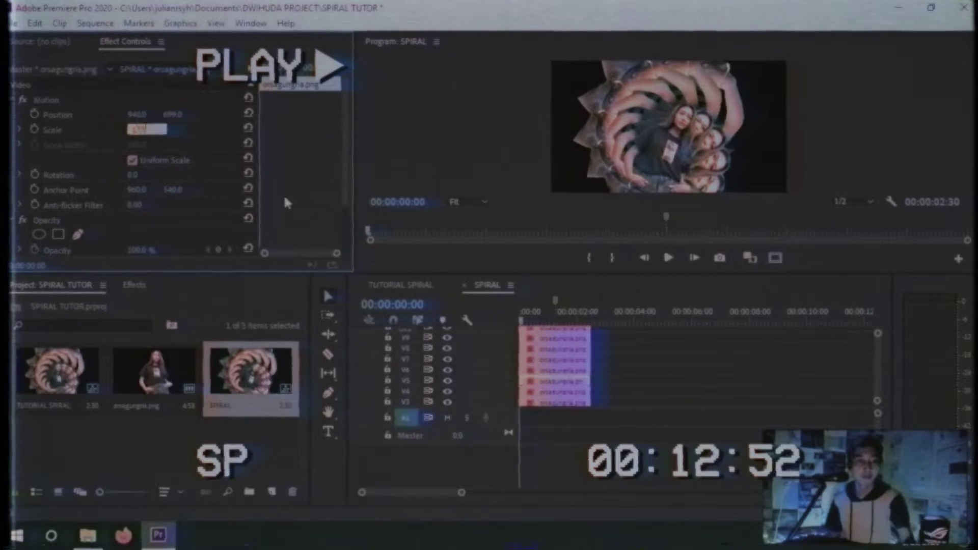
type("300")
key("Return")
left_click(565, 393)
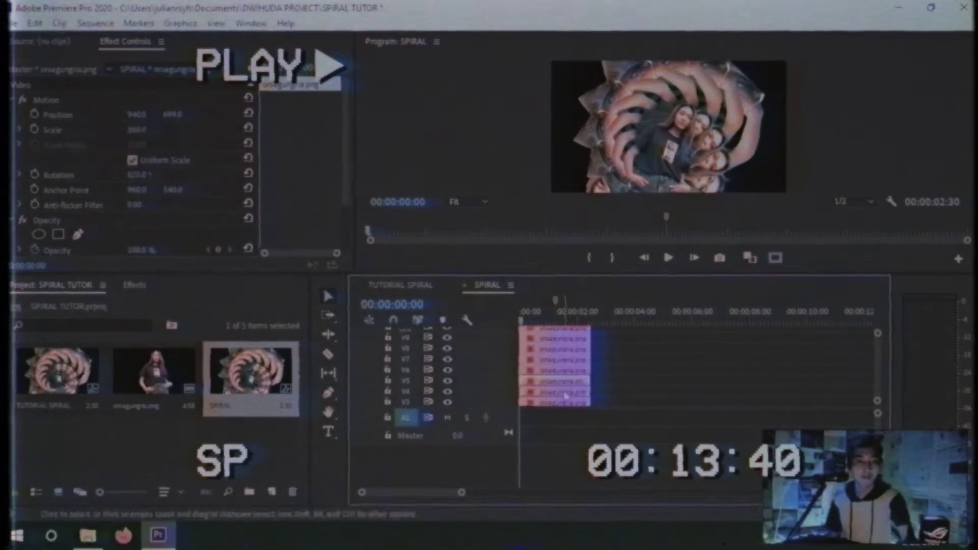
scroll(565, 393, "down", 2)
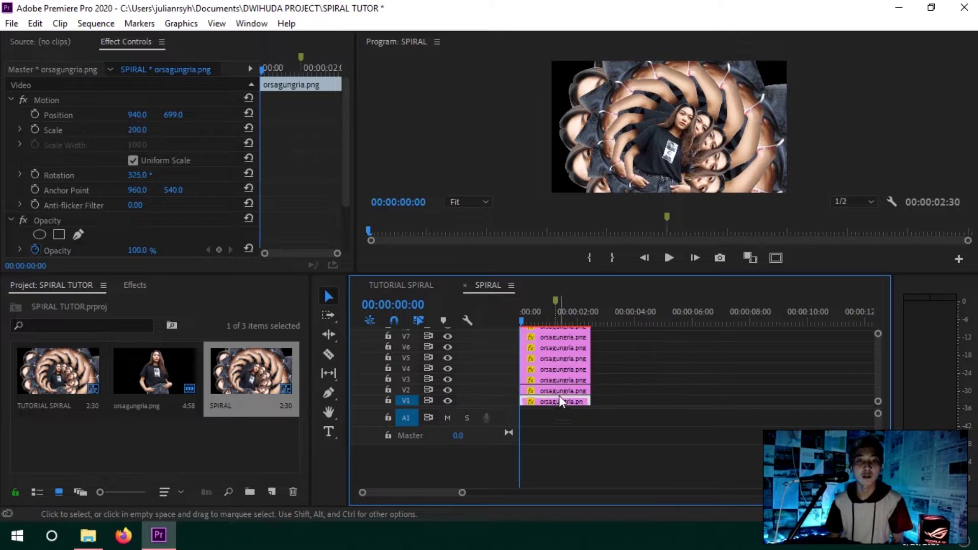
Check the scale and rotation values of the clips on V2, V3 and V7
left_click(560, 391)
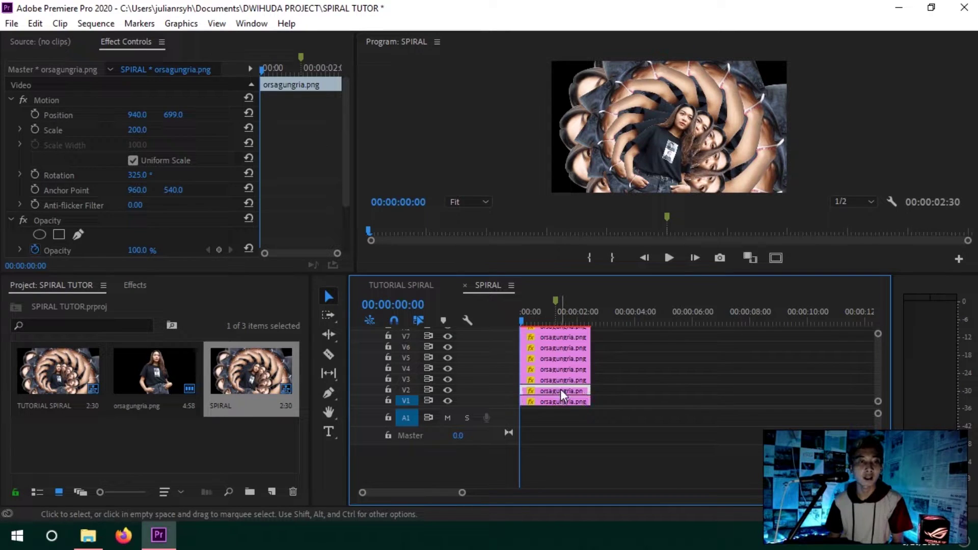
left_click(563, 381)
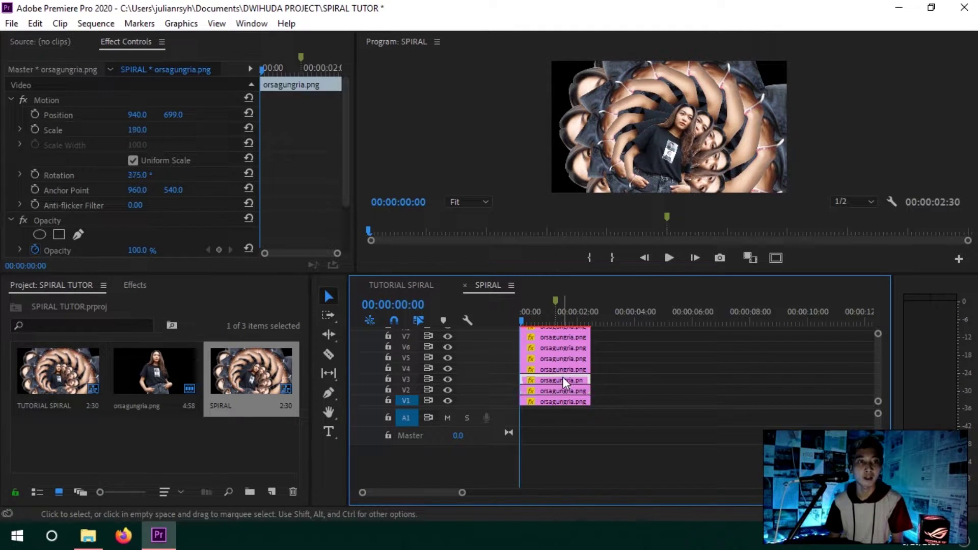
left_click(563, 337)
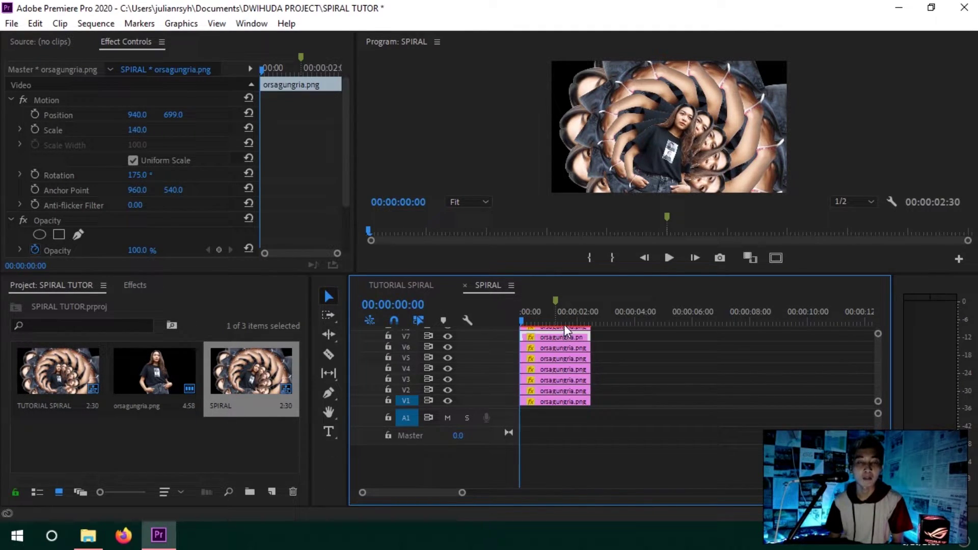
scroll(631, 342, "up", 3)
left_click(632, 342)
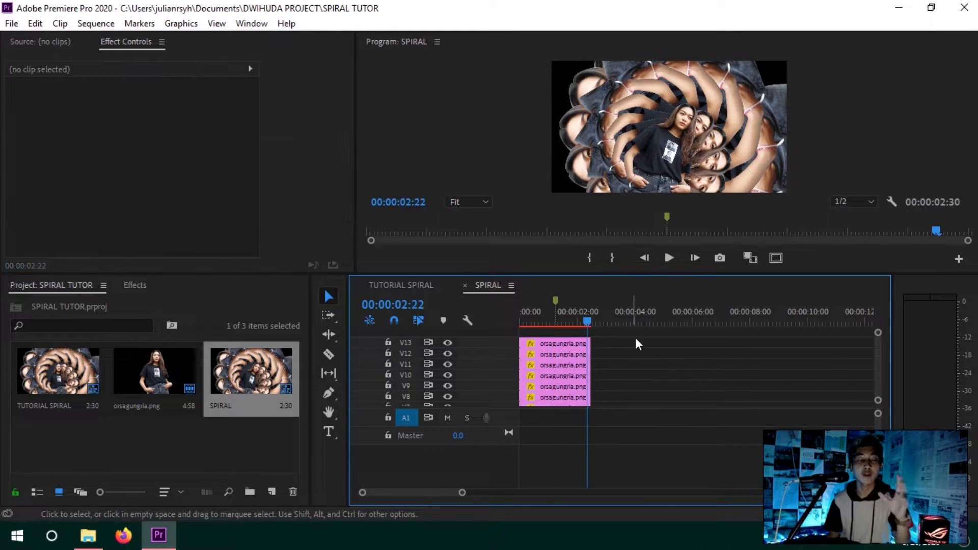
Add rotation keyframes to the V13 clip at the 00:00:01:15 marker, at the start and at 00:00:02:29
left_click_drag(626, 316, 558, 323)
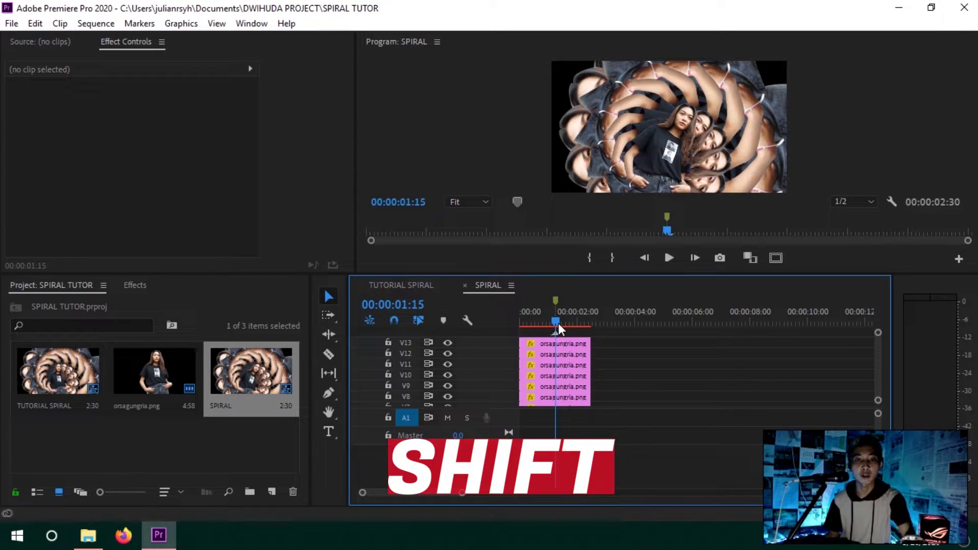
left_click(546, 341)
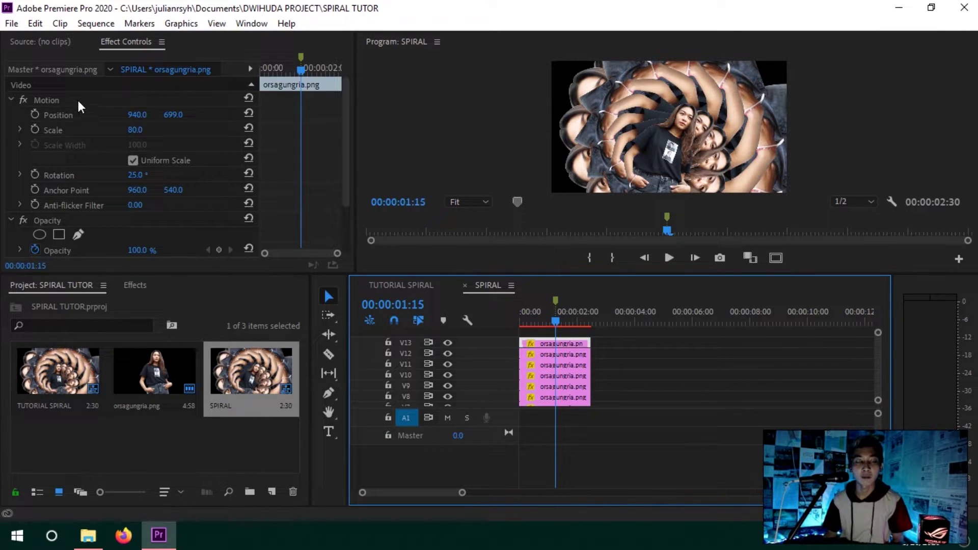
left_click_drag(348, 122, 350, 144)
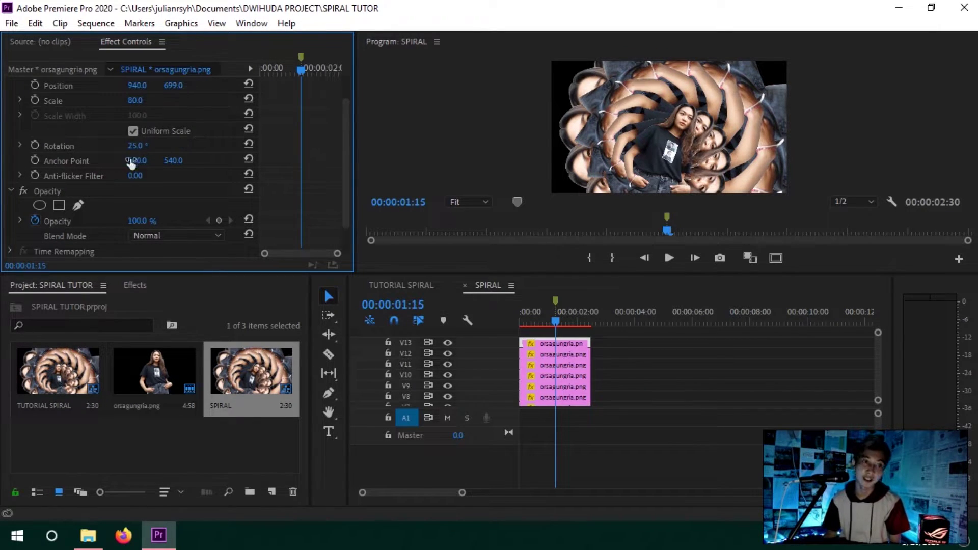
left_click(34, 145)
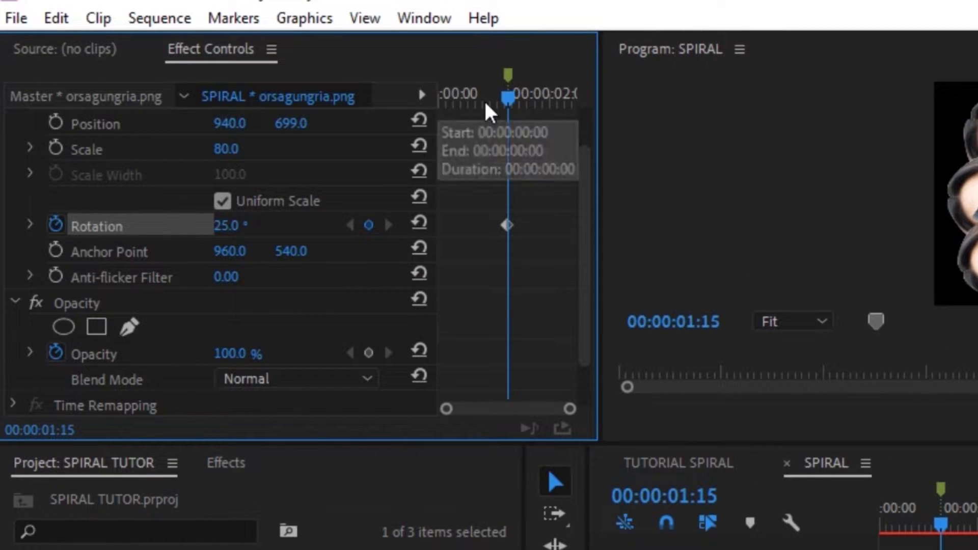
key("Home")
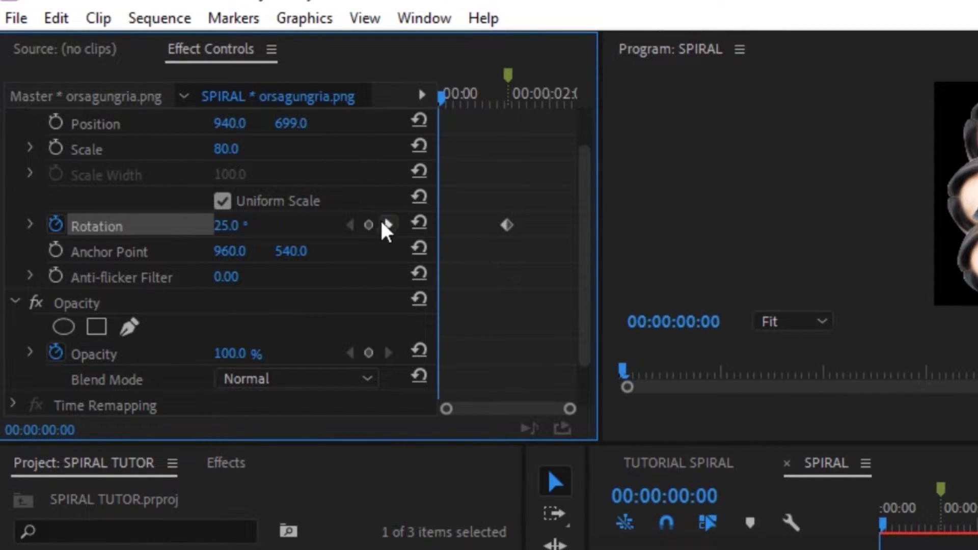
left_click(368, 225)
key("space")
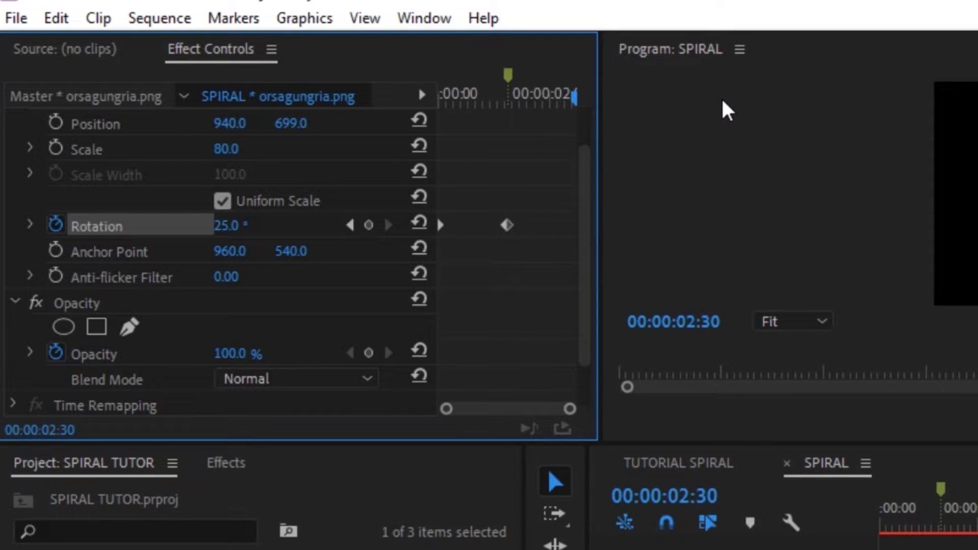
key("Left")
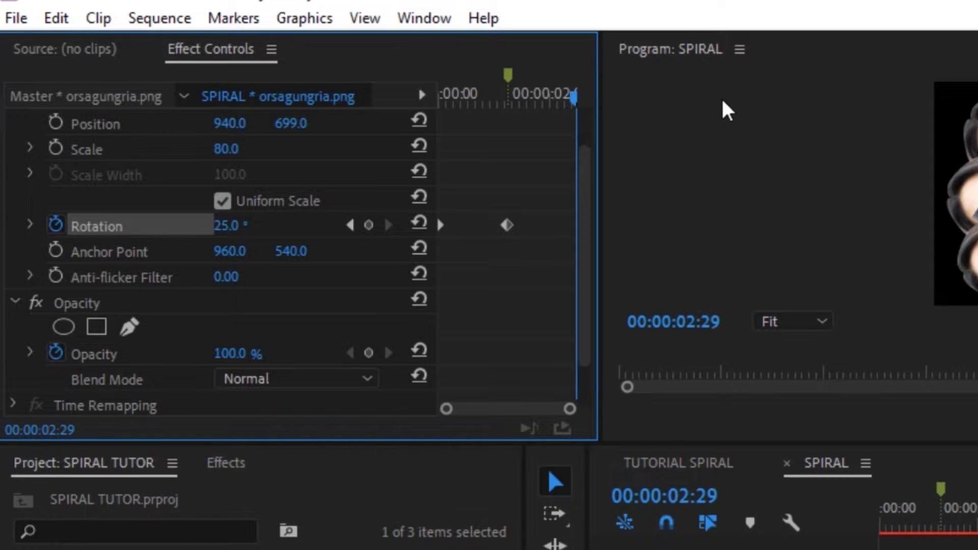
left_click(368, 225)
Set the V13 clip's rotation keyframe at 00:00:01:15 to -25°
left_click_drag(537, 98, 527, 99)
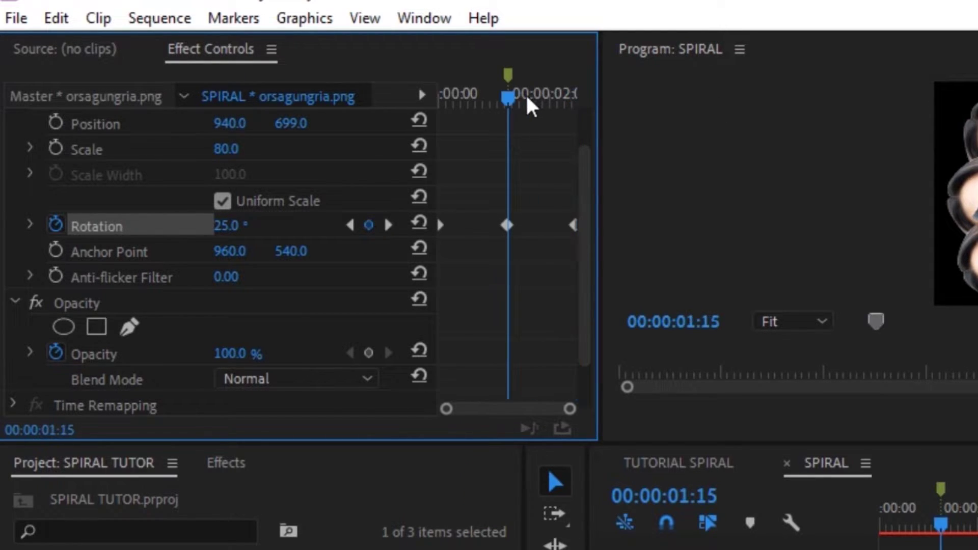
left_click(244, 225)
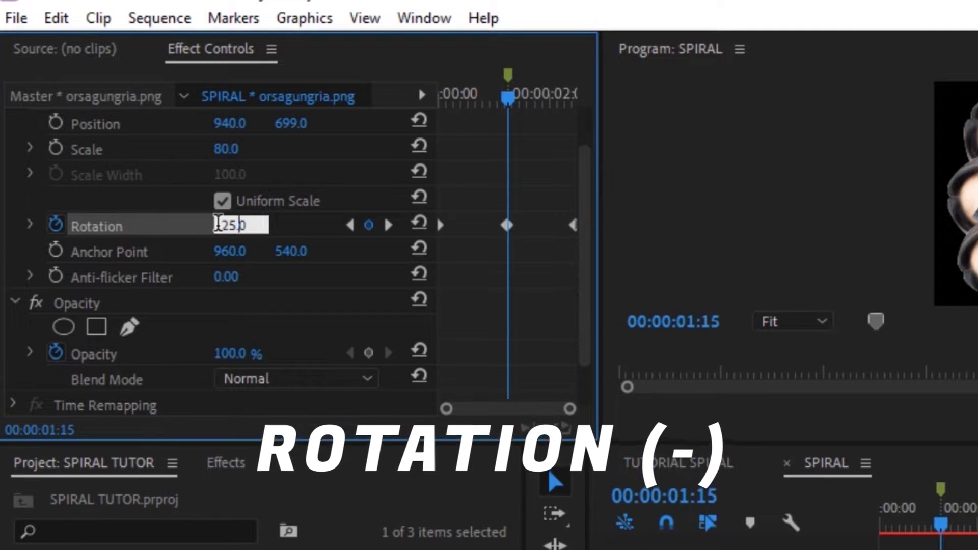
type("-")
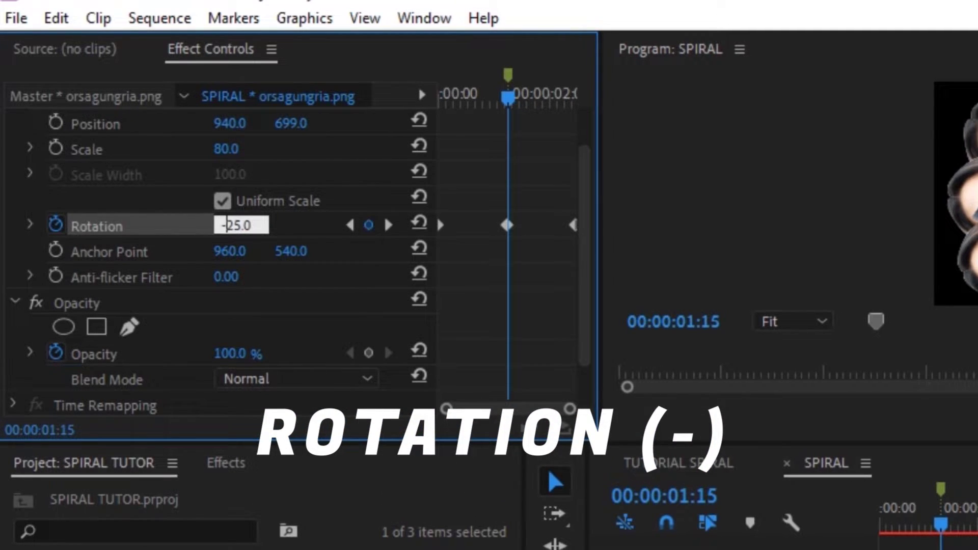
key("Return")
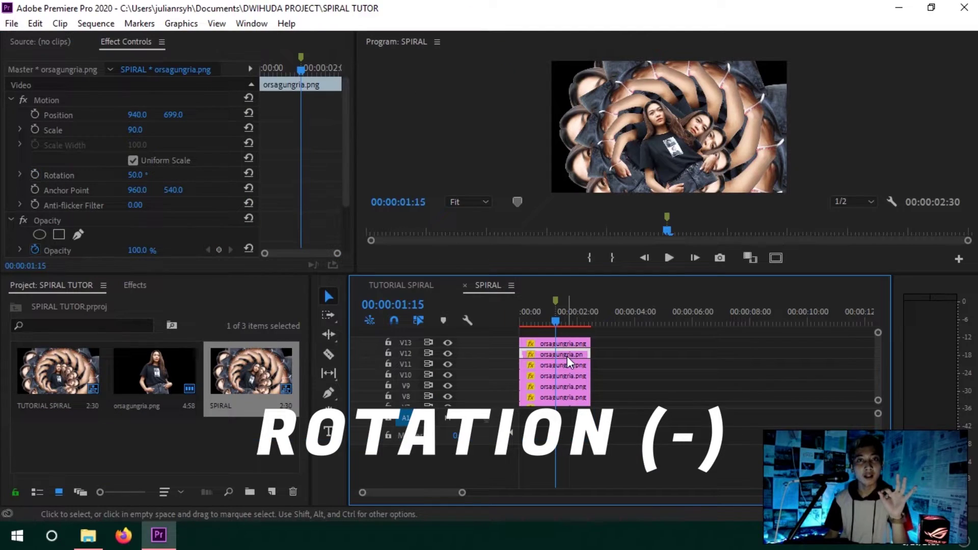
Keyframe the V12 clip's rotation at the start, 00:00:01:15 and 00:00:02:29, making the middle keyframe -50°
left_click(34, 175)
left_click_drag(285, 67, 376, 78)
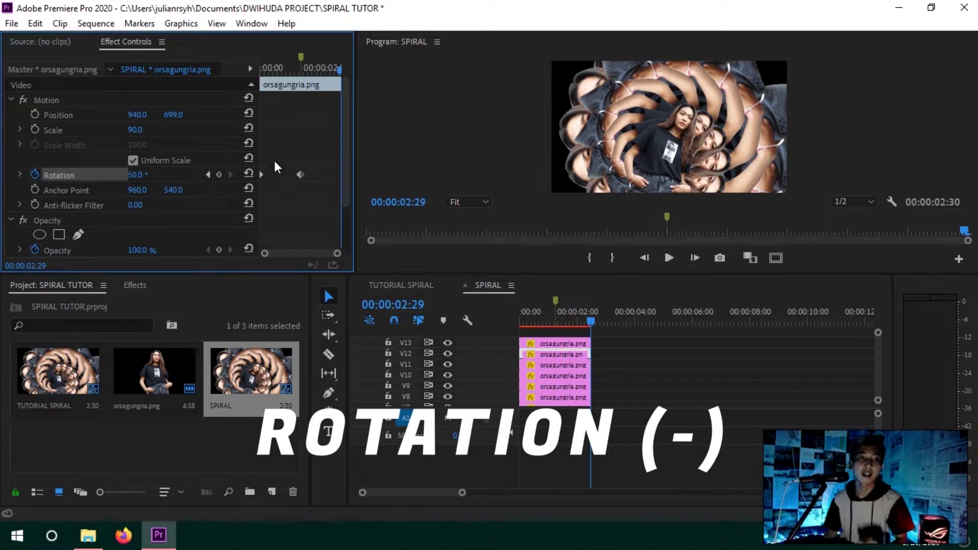
left_click(218, 174)
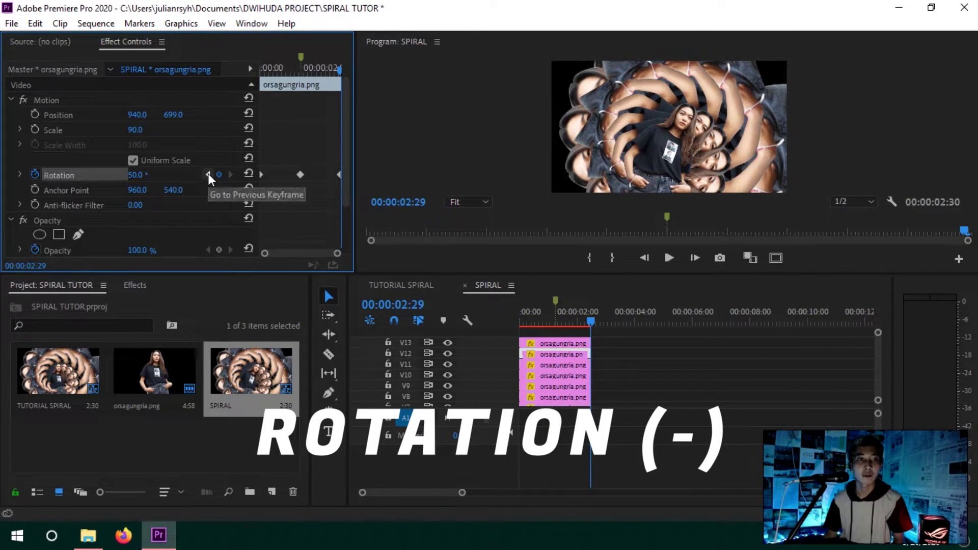
left_click(208, 174)
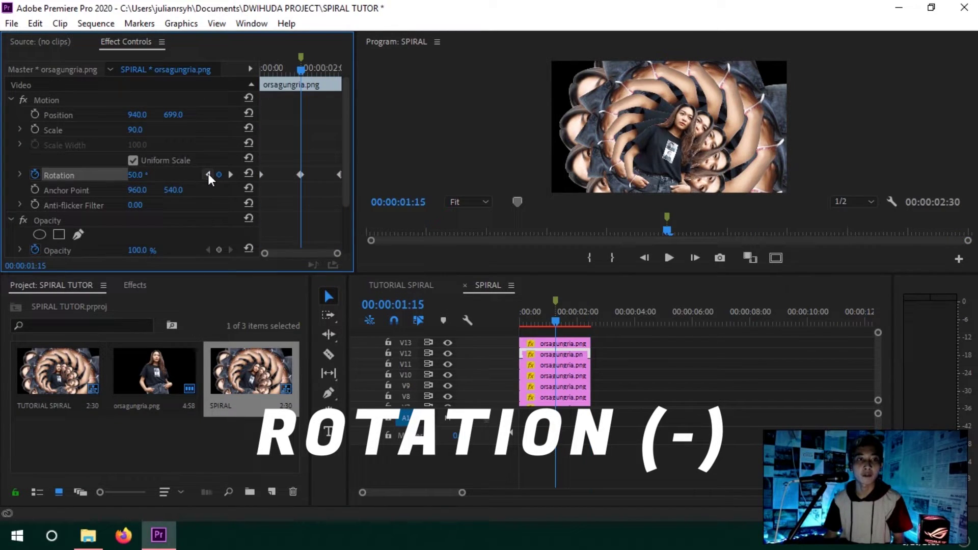
left_click(136, 175)
key("Home")
type("-")
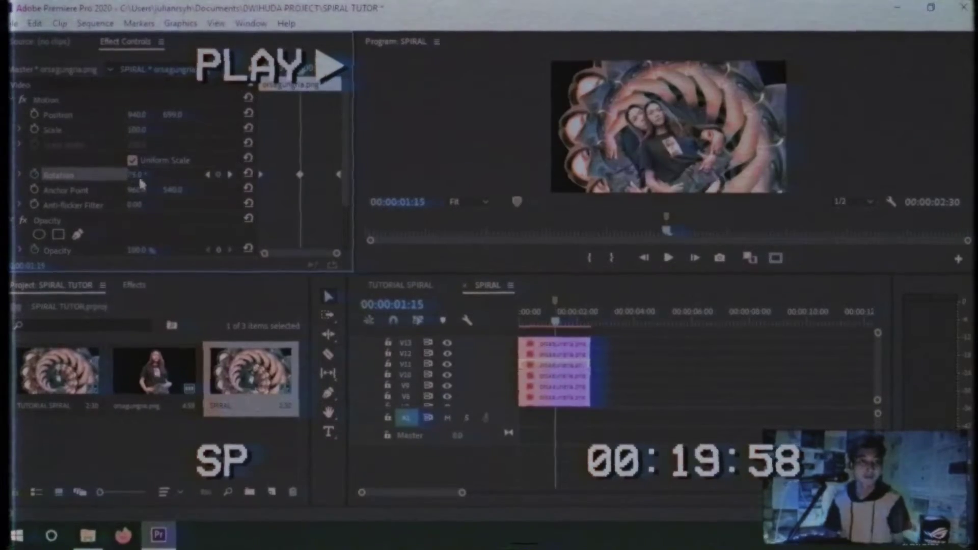
Give the clips on V11 through V8 the same three rotation keyframes, with a negative rotation at 00:00:01:15
left_click_drag(137, 175, 144, 176)
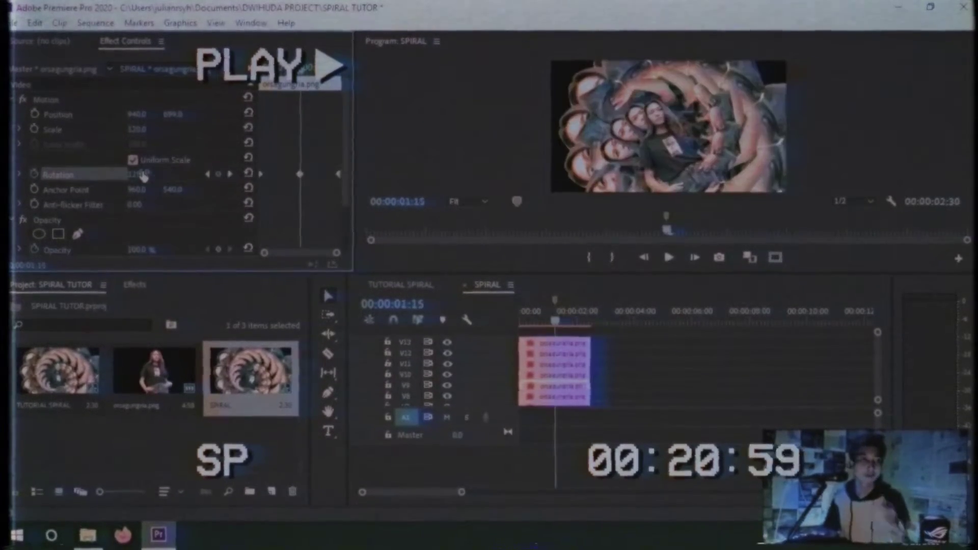
left_click(144, 176)
left_click(208, 174)
left_click(560, 396)
key("space")
left_click(137, 175)
Keyframe the V7 clip's rotation at the start, middle and last frame, and make the value at 00:00:01:15 negative
scroll(731, 371, "down", 3)
left_click(560, 340)
key("space")
key("Left")
left_click(219, 175)
left_click(208, 175)
left_click(138, 175)
Apply the same three rotation keyframes to the clips on V6 and V5, negating the rotation at the middle marker
left_click(572, 351)
left_click(208, 175)
left_click(138, 174)
left_click(571, 361)
left_click(208, 174)
left_click(138, 175)
Give the clips on V4 through V2 the same three rotation keyframes, with the rotation negated at 00:00:01:15
left_click(560, 373)
left_click(207, 174)
left_click(137, 175)
left_click(560, 383)
left_click(208, 174)
left_click(560, 394)
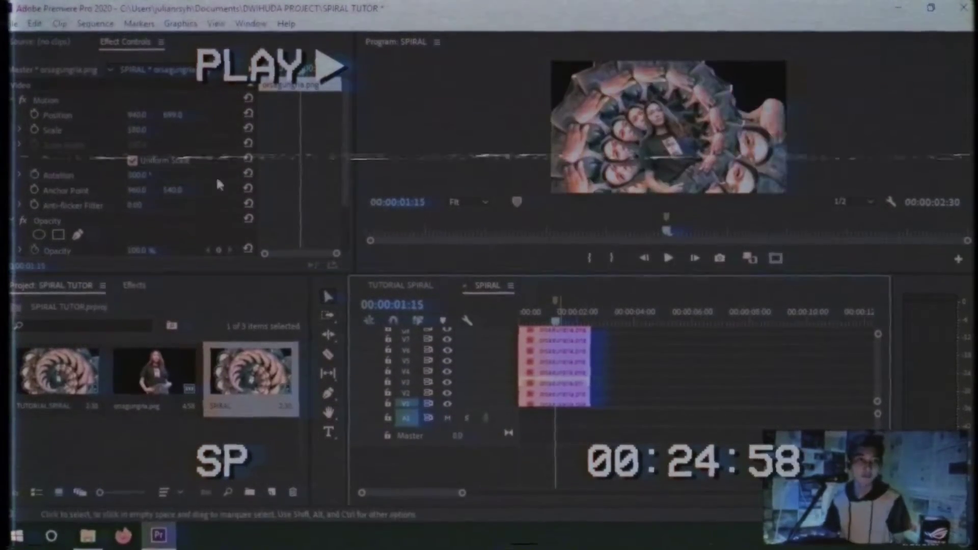
left_click(34, 174)
left_click(219, 174)
left_click(207, 174)
left_click(137, 175)
Keyframe the V1 clip's rotation through 00:00:02:29, set the keyframe at 00:00:01:15 to -325°, and save the project
left_click(560, 404)
key("ctrl+s")
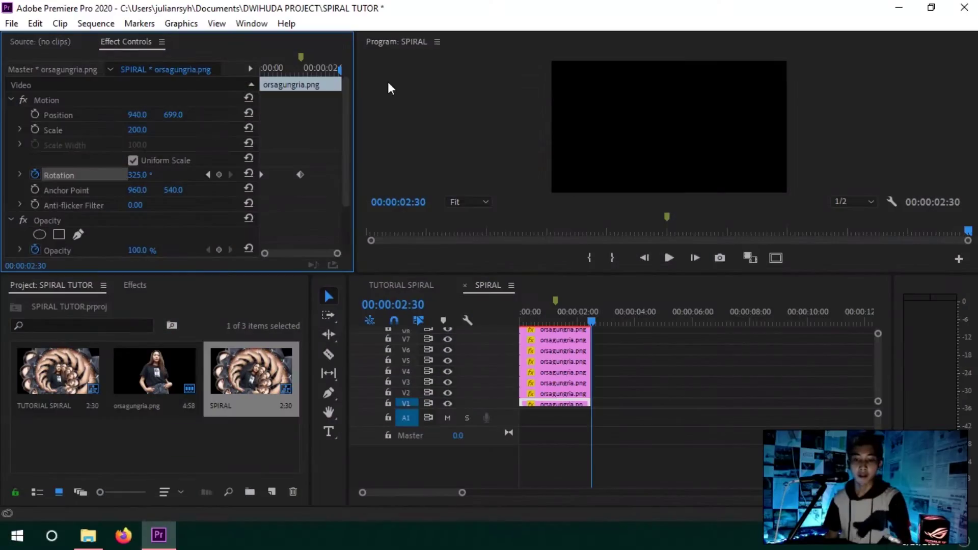
key("Left")
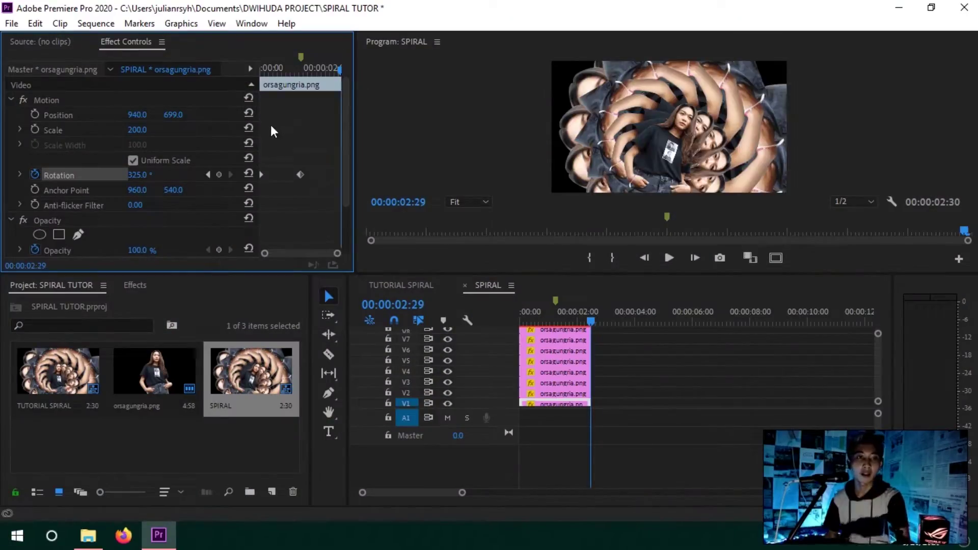
left_click(219, 175)
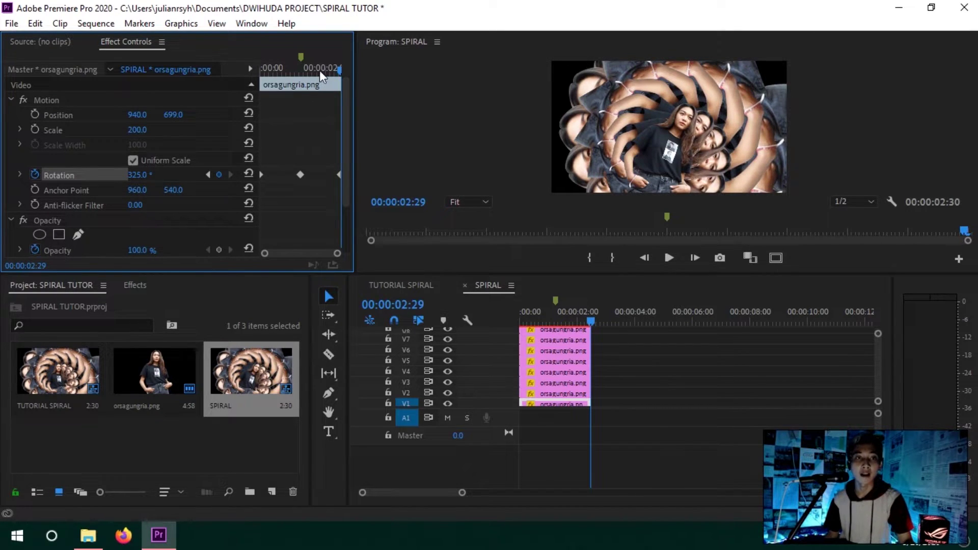
left_click(302, 70)
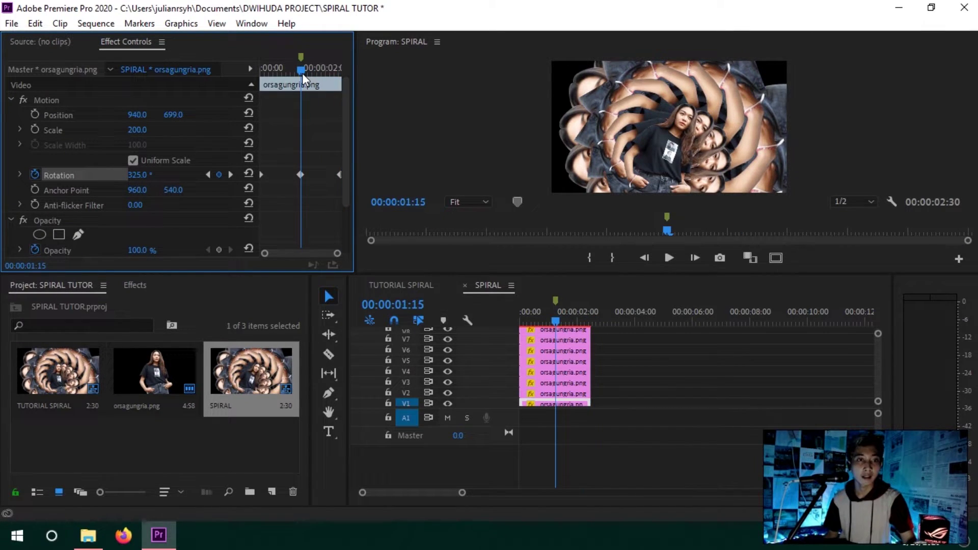
left_click(135, 175)
type("-325")
key("Return")
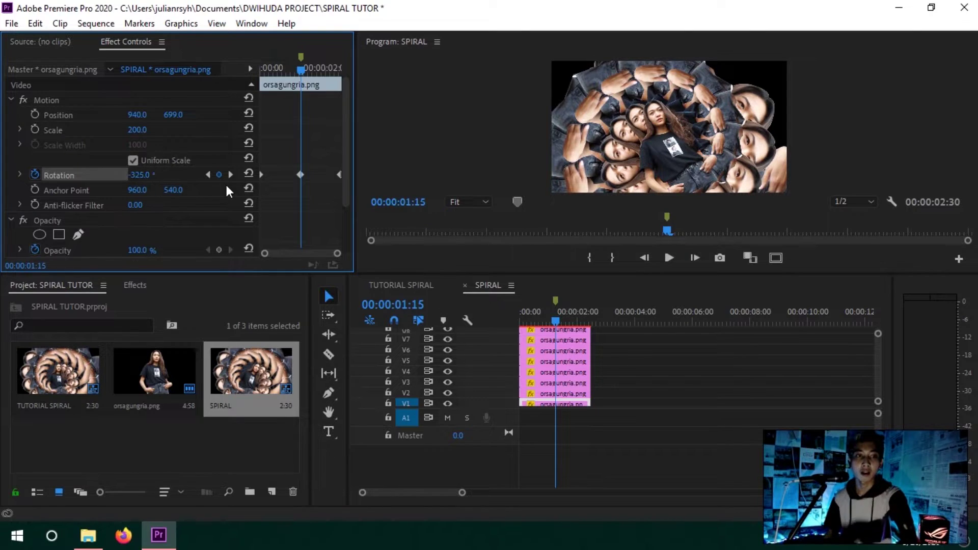
left_click(637, 382)
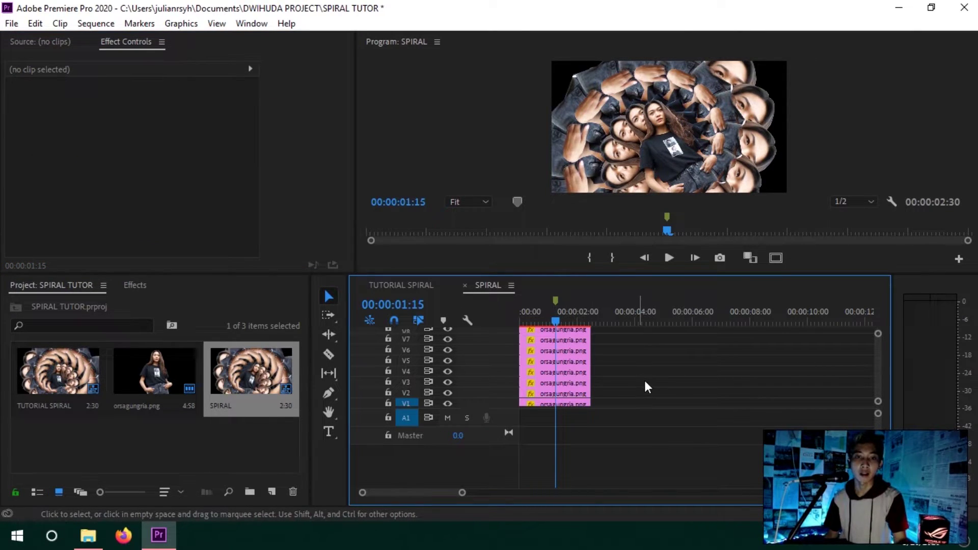
key("ctrl+s")
Preview the spinning animation in the SPIRAL sequence and return to its start
scroll(883, 362, "down", 1)
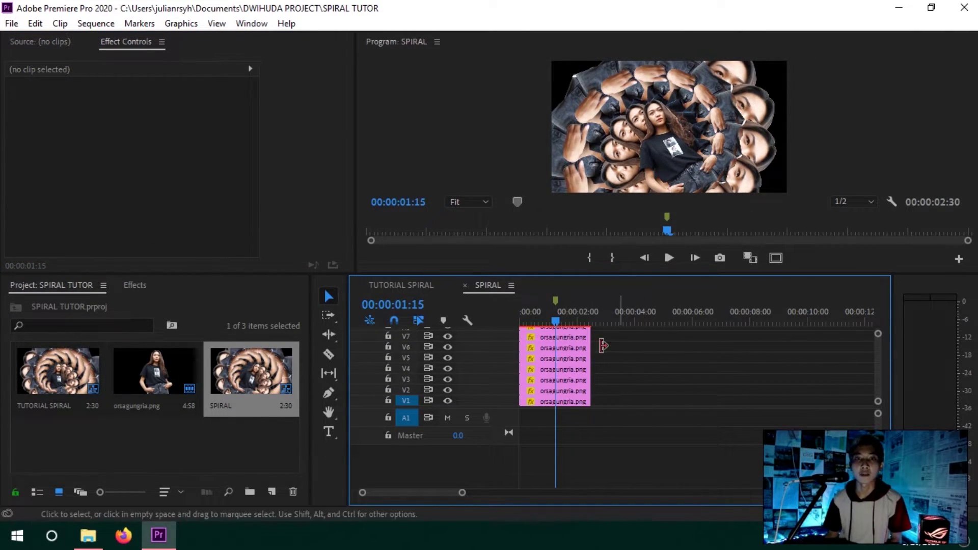
left_click(543, 313)
key("space")
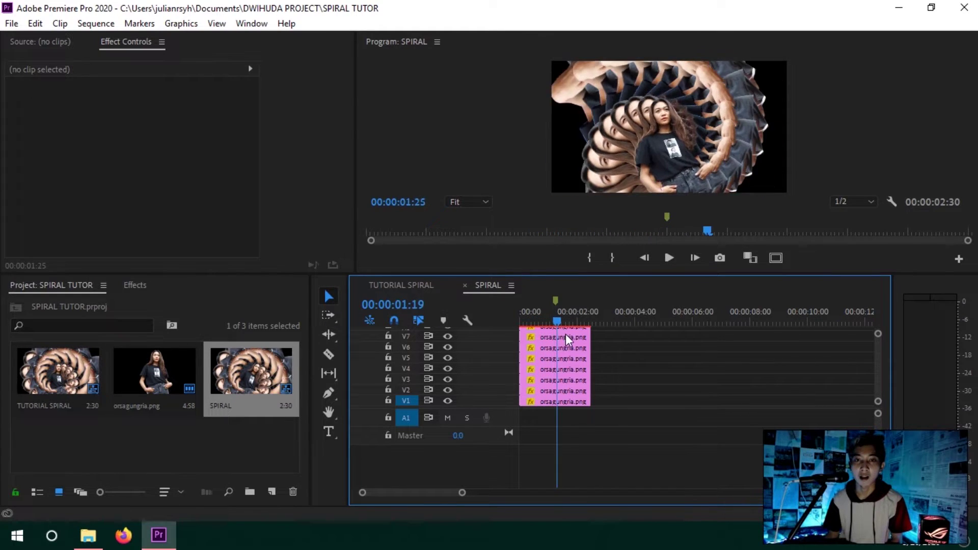
key("Home")
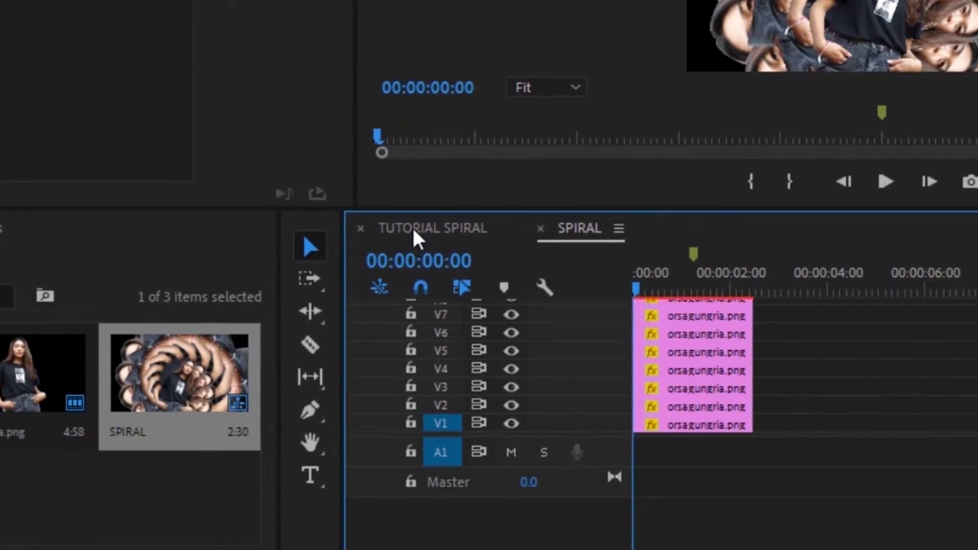
In the TUTORIAL SPIRAL sequence, move the orsagungria.png clip up to V4 and duplicate the SPIRAL nest onto V2 and V3
left_click(413, 231)
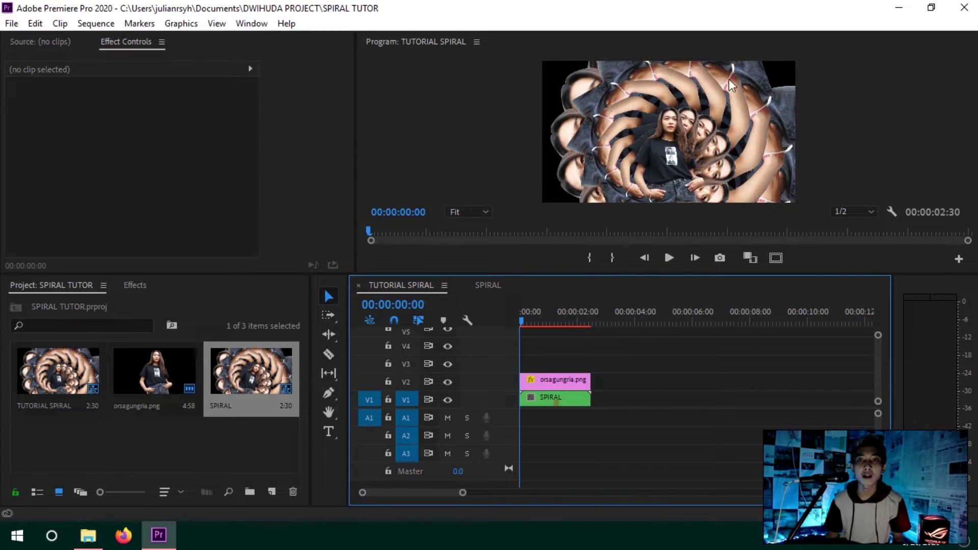
left_click_drag(556, 382, 555, 363)
left_click(563, 397)
left_click_drag(560, 399, 570, 362)
Shift the V2 SPIRAL copy toward the frame's left side and the V1 copy to horizontal position 1784, checking the layout across the animation
left_click(567, 380)
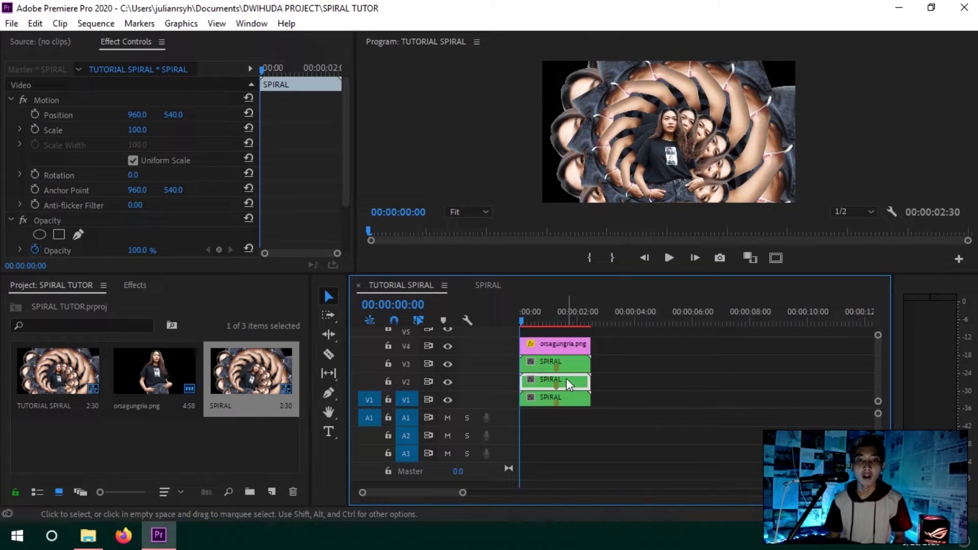
left_click_drag(131, 115, 35, 115)
left_click(555, 397)
left_click_drag(137, 115, 216, 115)
left_click_drag(533, 323, 539, 324)
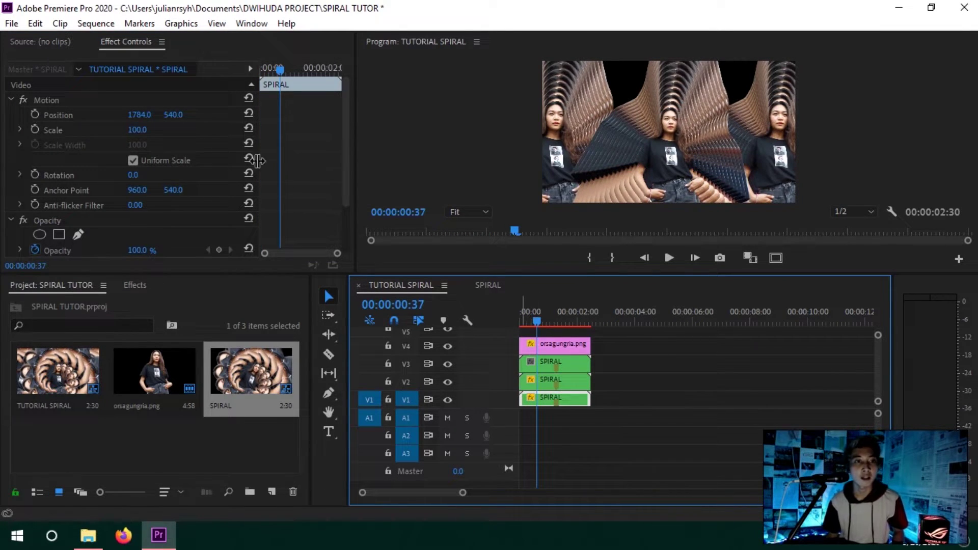
left_click(549, 315)
left_click_drag(548, 314, 537, 321)
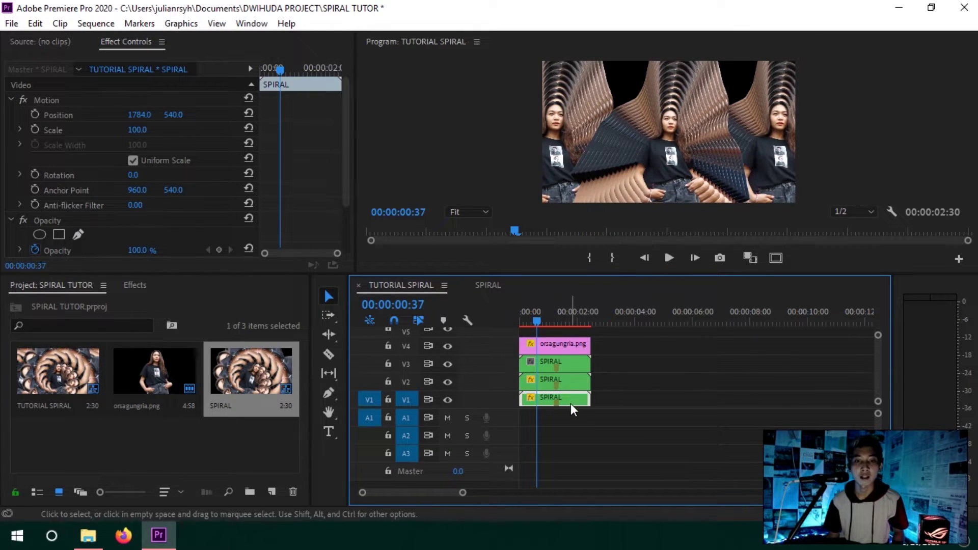
Scale the V1 SPIRAL copy to 174 at position 1784, 278 and the V2 copy to 150 at 220, 277, saving the project
left_click_drag(137, 130, 40, 114)
left_click(556, 382)
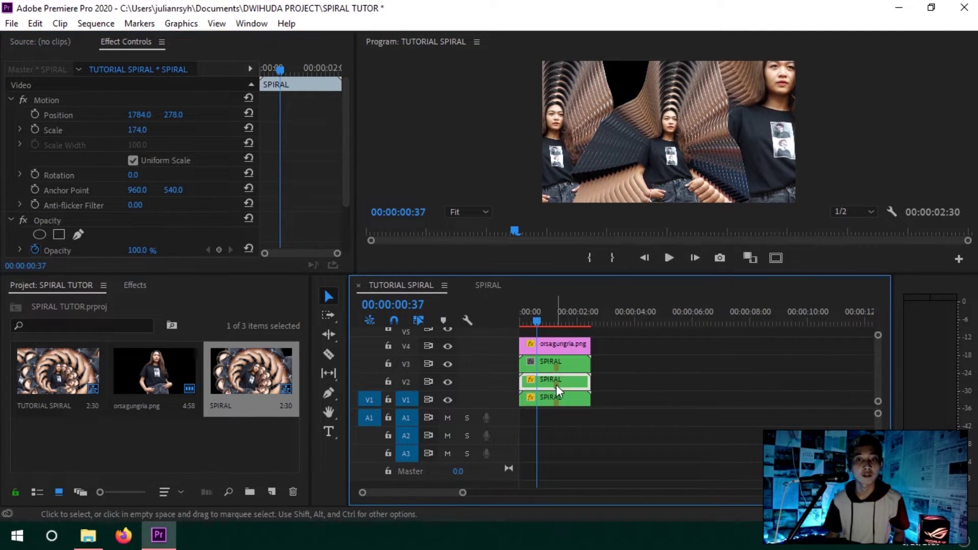
left_click_drag(138, 129, 79, 115)
left_click(538, 323)
mouse_move(539, 324)
left_mouse_down()
mouse_move(527, 324)
mouse_move(543, 324)
mouse_move(536, 314)
mouse_move(567, 325)
mouse_move(525, 325)
left_mouse_up()
key("ctrl+s")
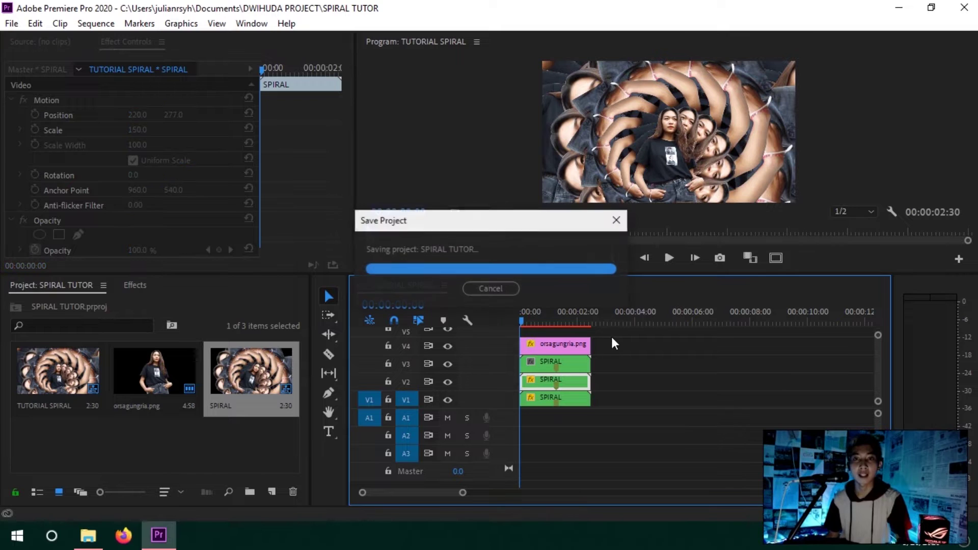
left_click(634, 350)
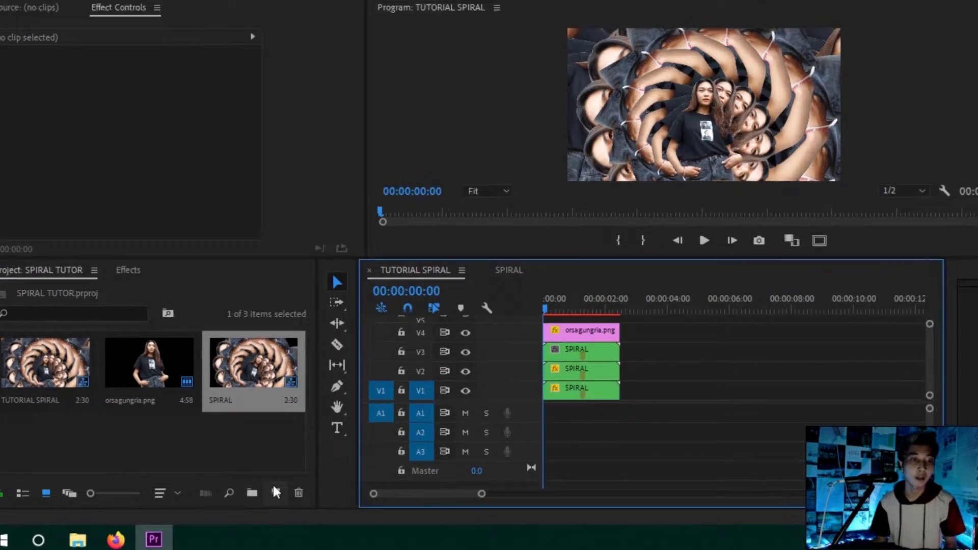
Create an adjustment layer, place it on V5 above the other clips, trim it to their 00:00:02:30 length, and save
left_click(275, 489)
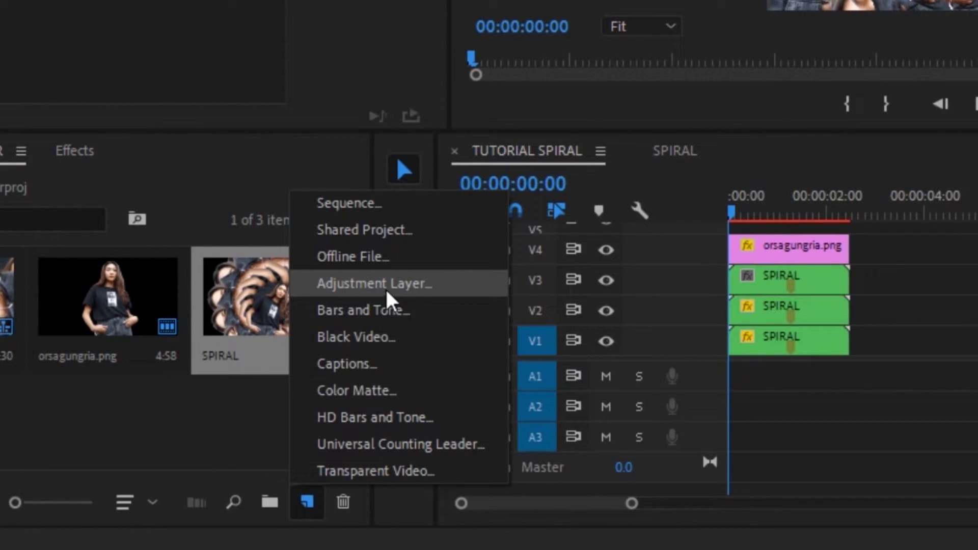
left_click(322, 354)
left_click(515, 318)
left_click_drag(232, 447, 524, 330)
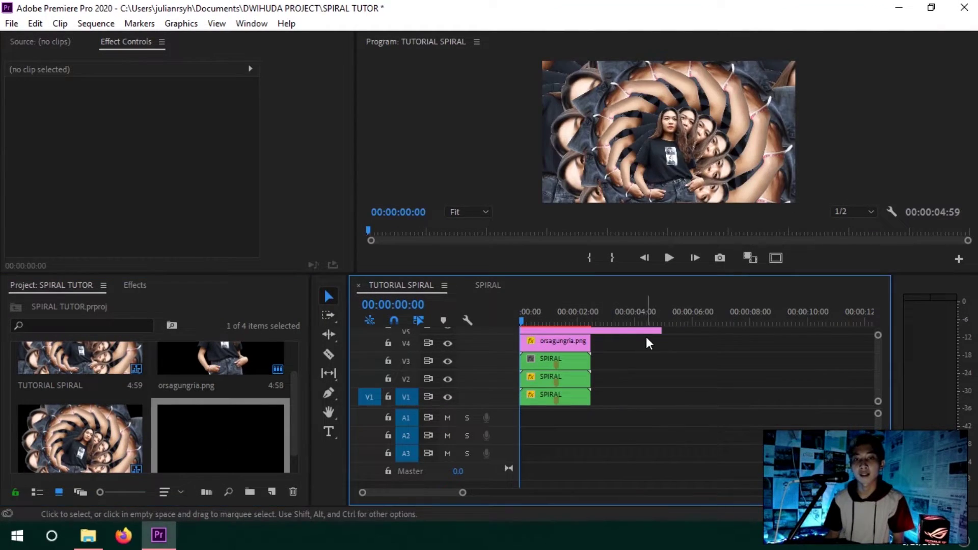
left_click_drag(655, 330, 591, 330)
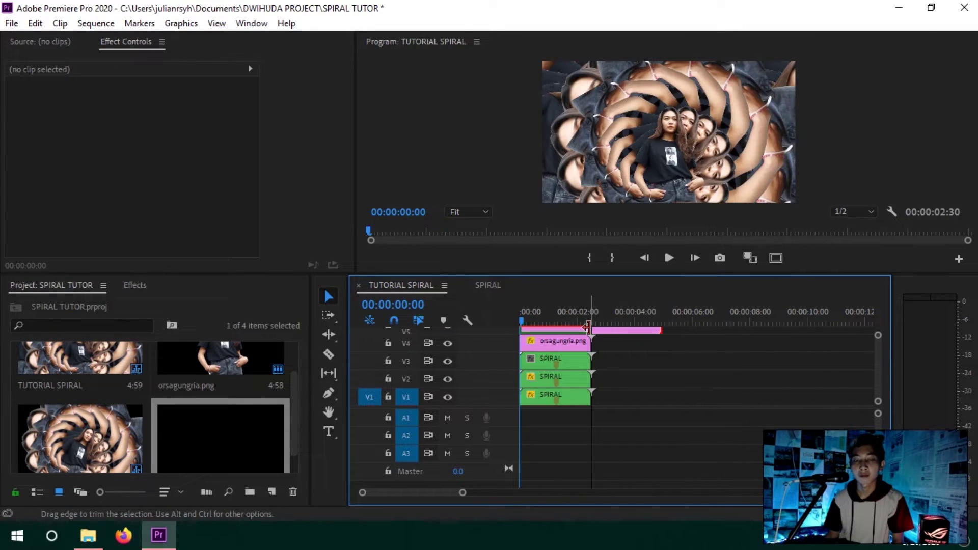
scroll(563, 359, "up", 2)
left_click(563, 358)
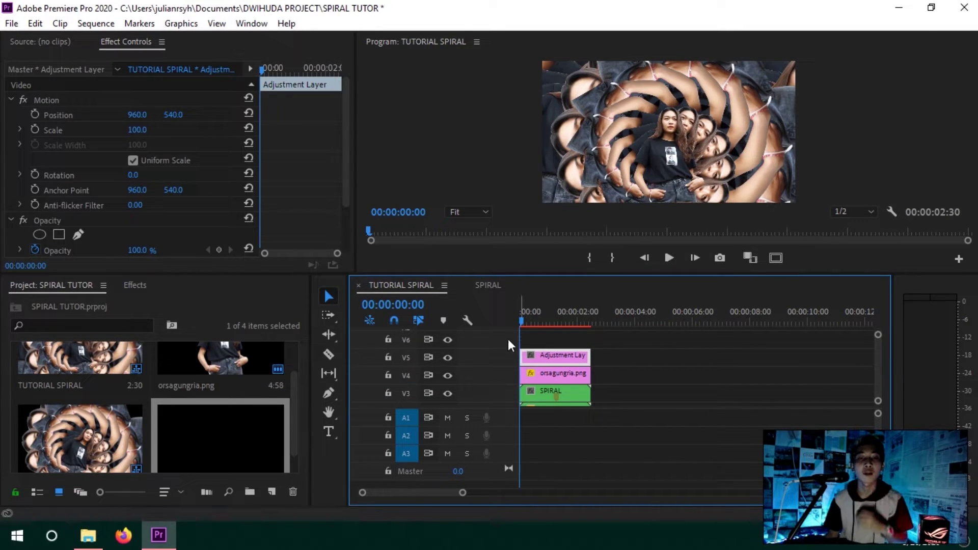
key("ctrl+s")
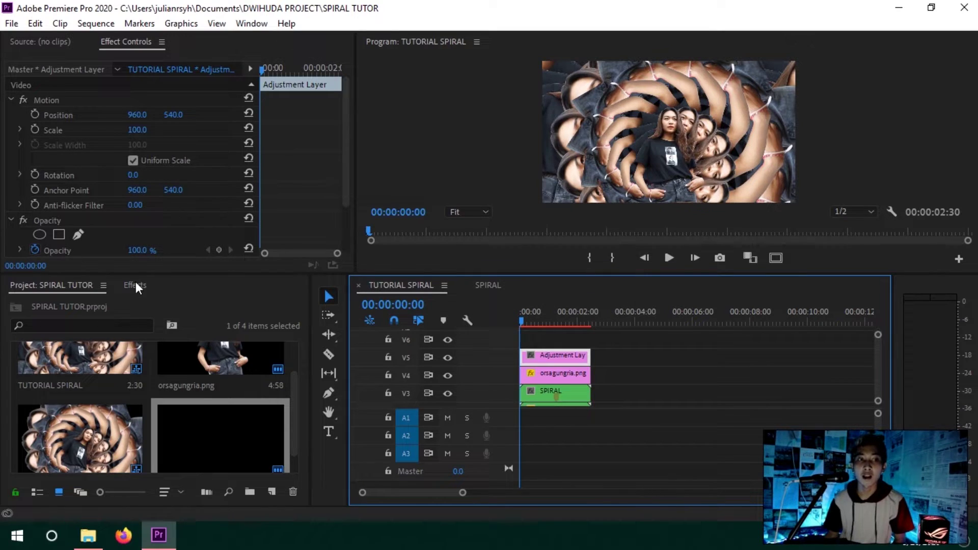
Find the uni.VHS effect in RG Universe Stylize and apply it to the adjustment layer
left_click(136, 283)
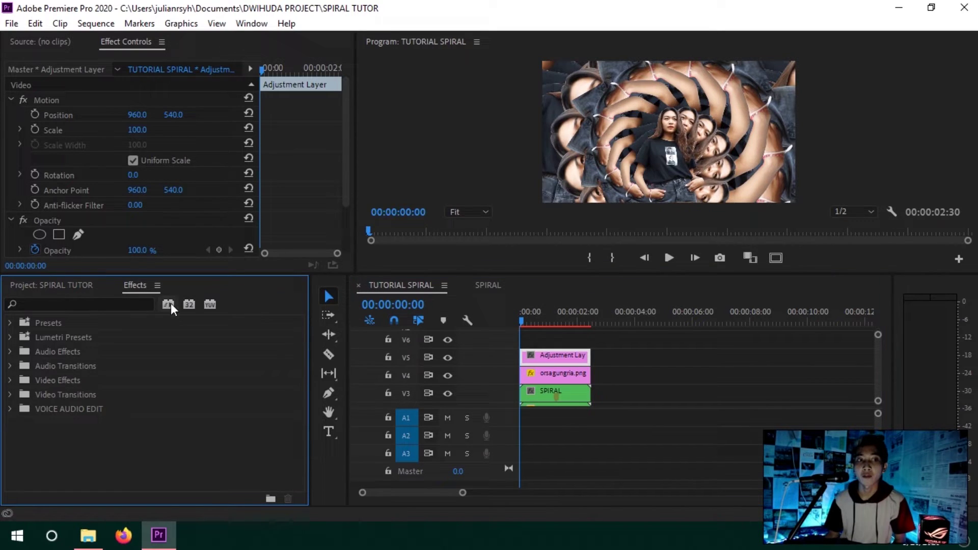
left_click(122, 301)
type("v")
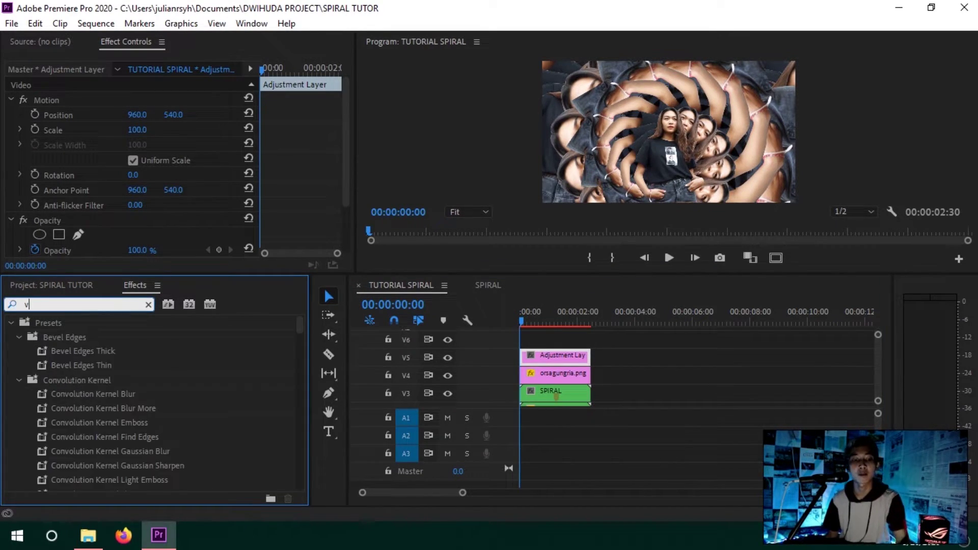
type("hs")
left_click_drag(120, 409, 546, 360)
Enable wrinkle distortion in the uni.VHS Tape Wrinkle settings under Tape Damage and preview it across the timeline
left_click_drag(348, 108, 353, 214)
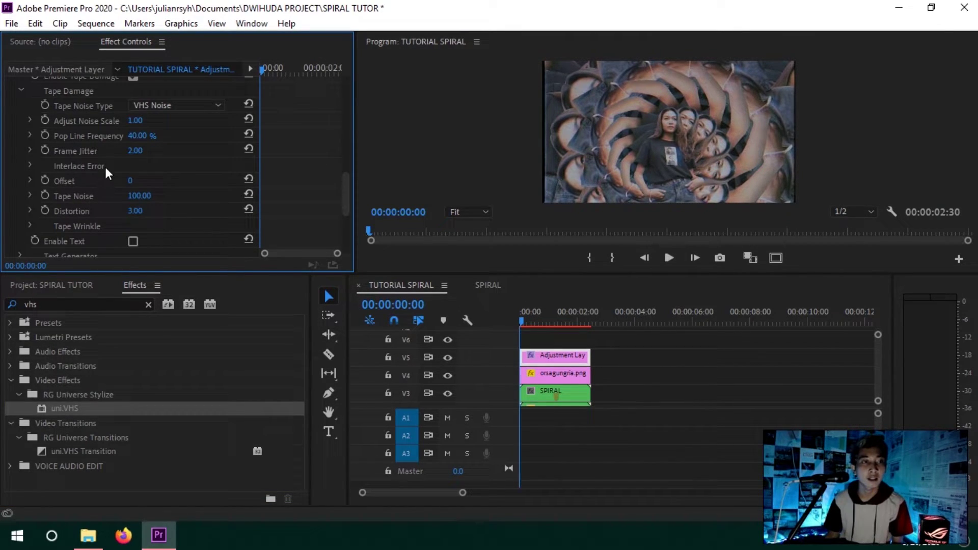
left_click(32, 224)
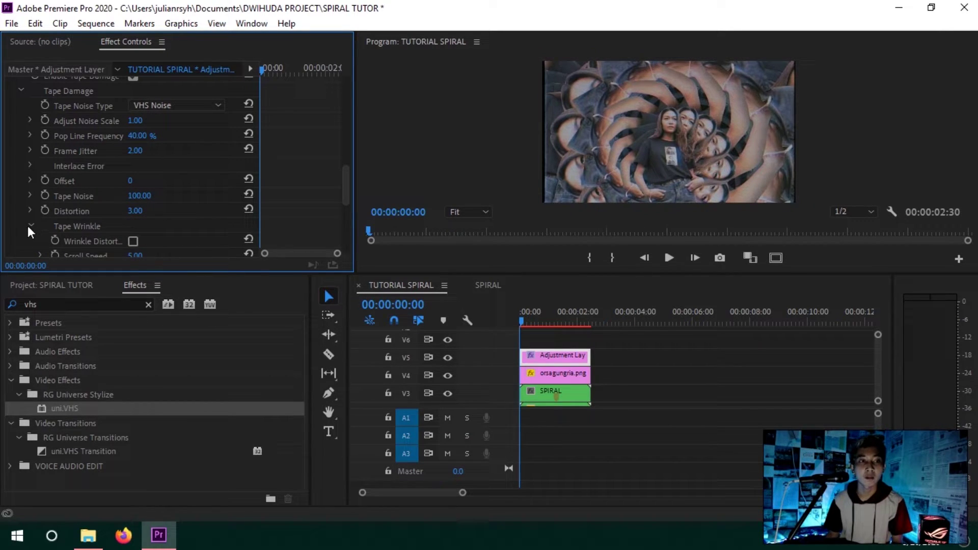
left_click(21, 90)
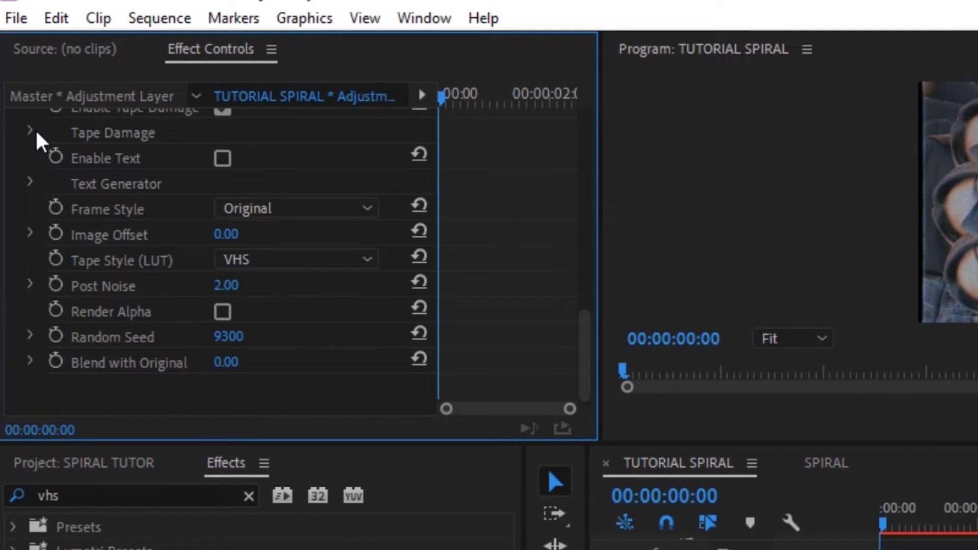
left_click(31, 131)
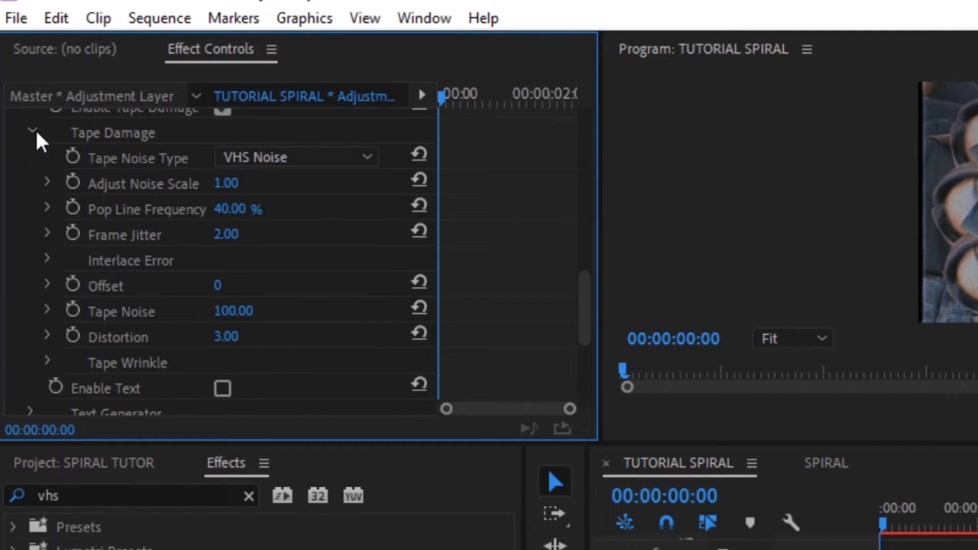
left_click(47, 360)
scroll(573, 290, "down", 5)
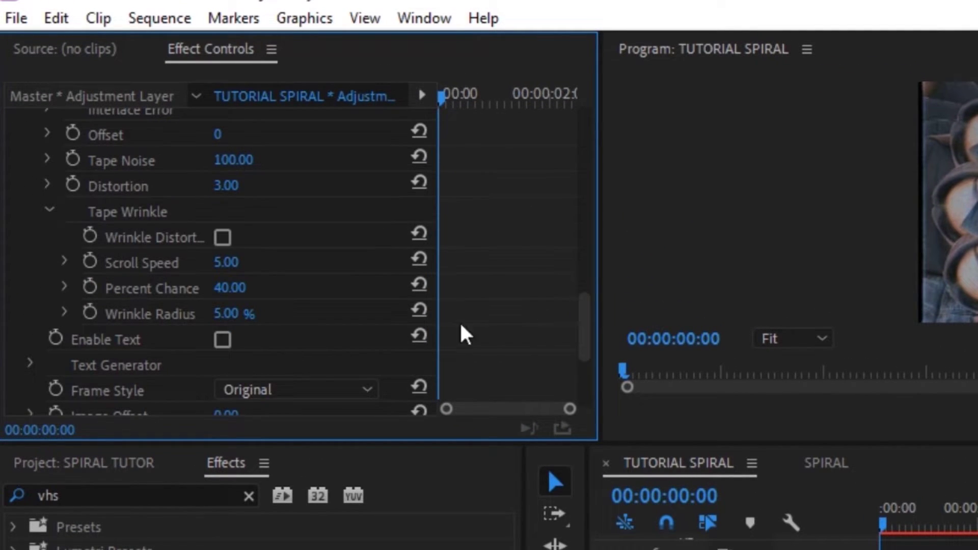
left_click(222, 238)
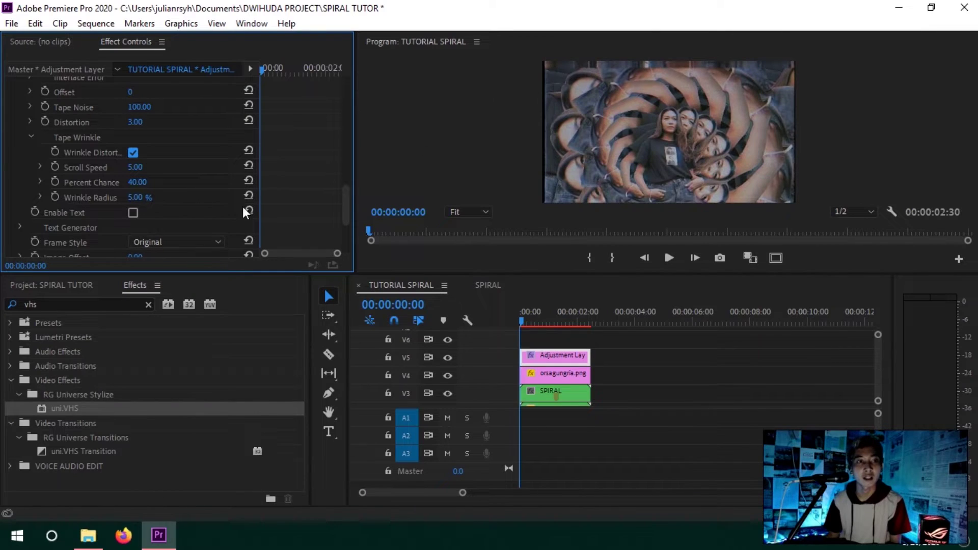
left_click(542, 322)
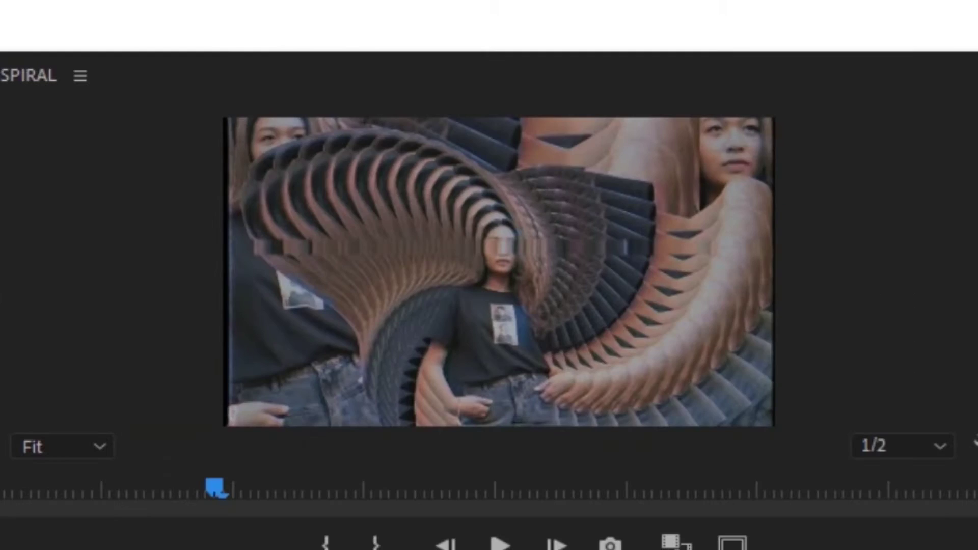
left_click_drag(544, 321, 532, 320)
left_click_drag(84, 488, 348, 487)
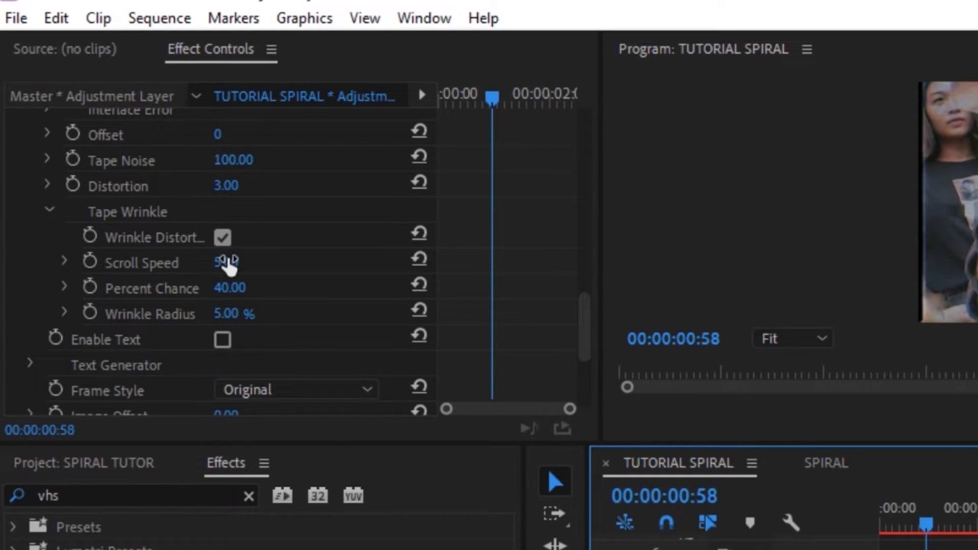
Set the tape wrinkle's scroll speed to 10 and its wrinkle radius to 10 %, and play back the result
left_click(230, 263)
type("10")
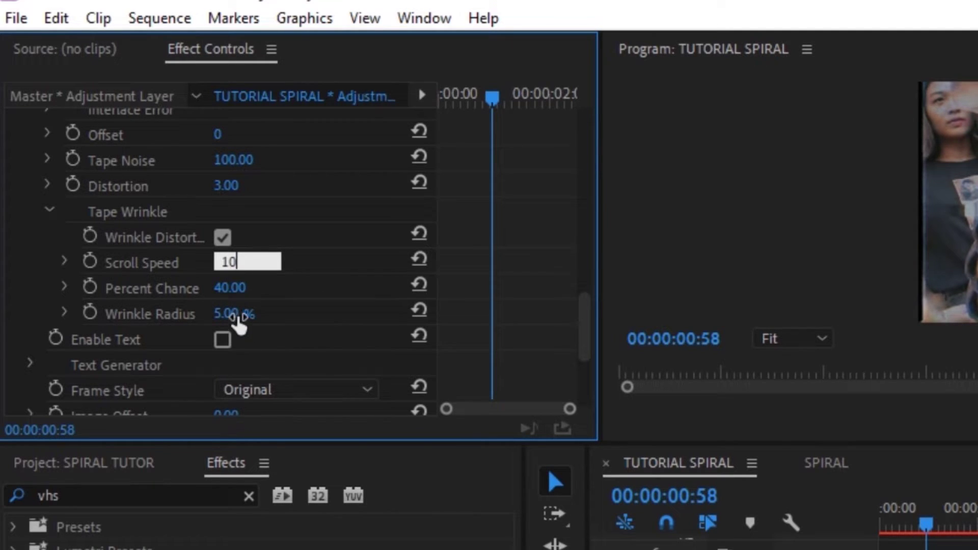
left_click(256, 314)
type("10")
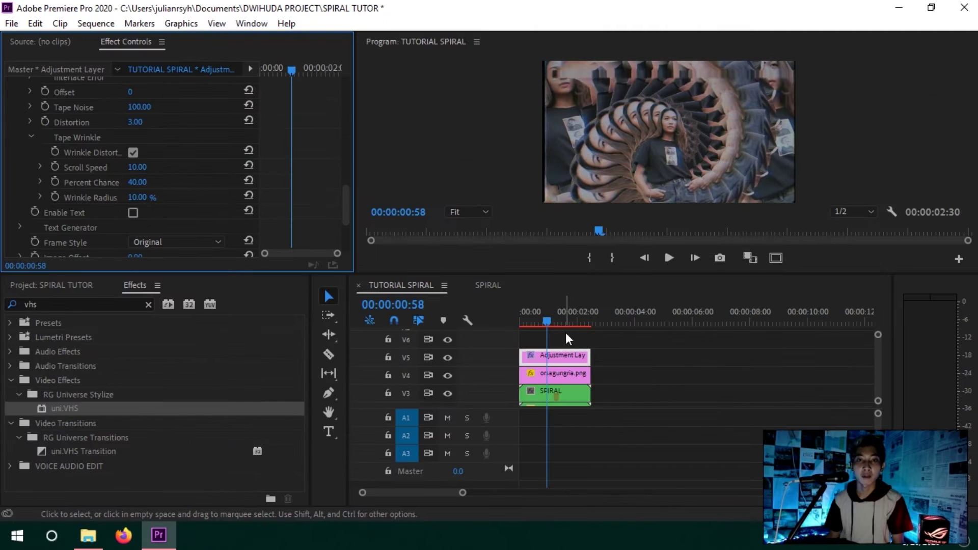
left_click_drag(955, 532, 917, 532)
left_click_drag(542, 325, 529, 326)
key("space")
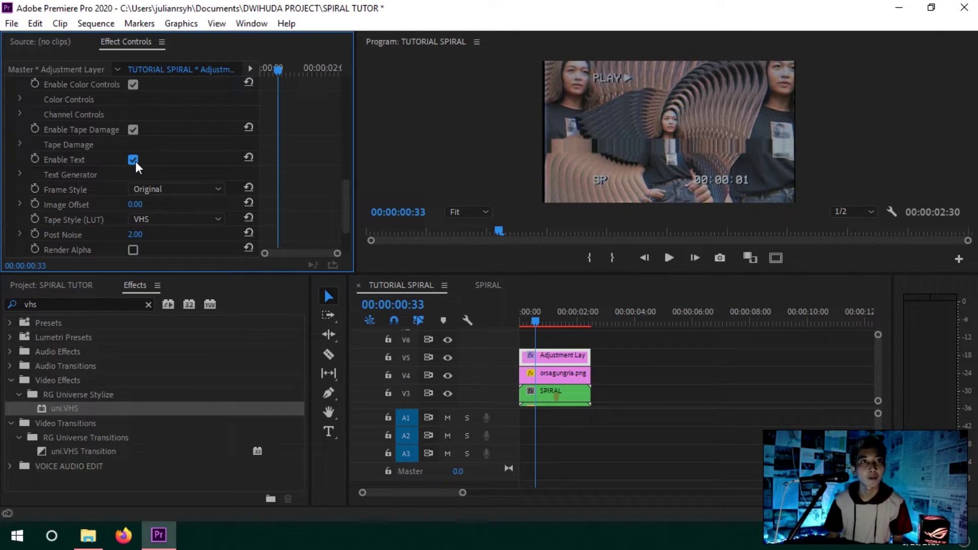
Turn off the uni.VHS text overlay on the adjustment layer and set the effect's post noise to 5
left_click(133, 160)
scroll(82, 200, "down", 2)
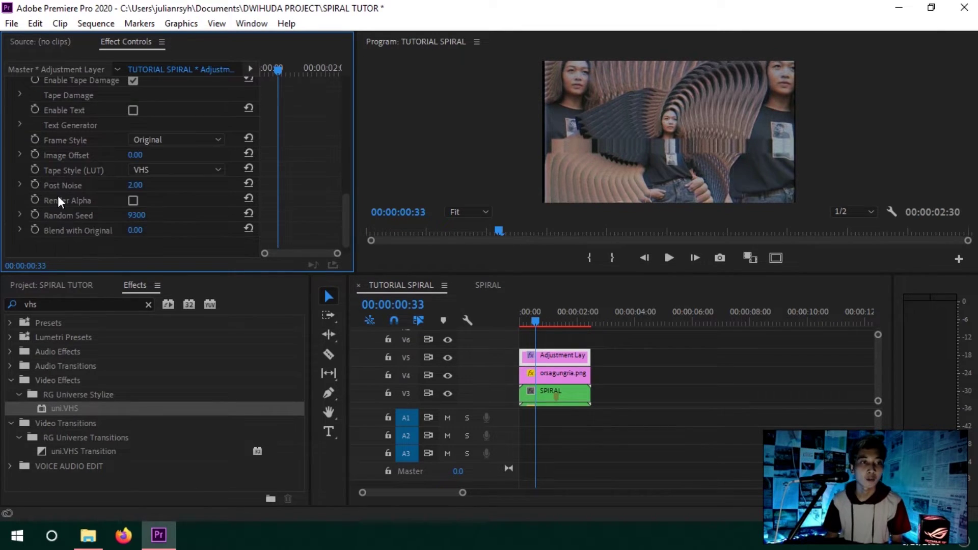
left_click(20, 187)
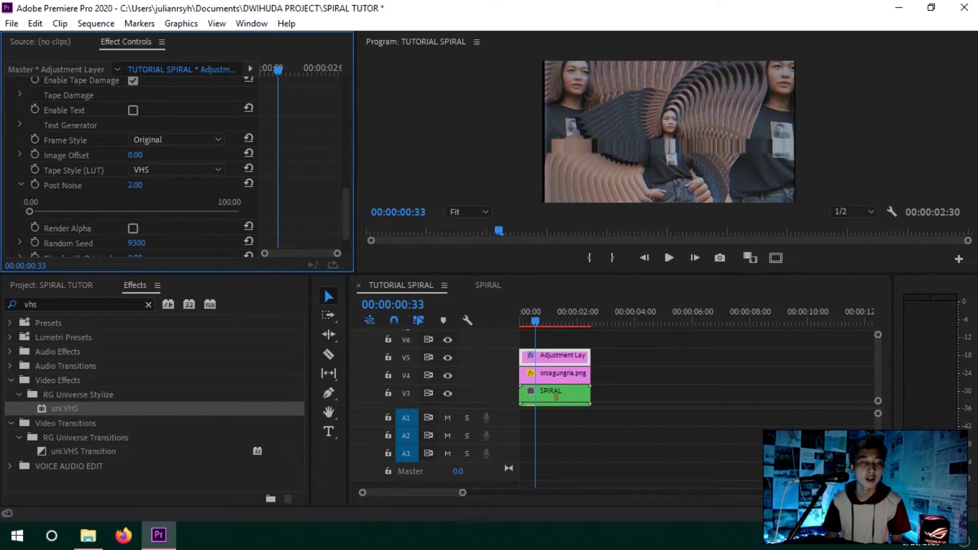
left_click(137, 186)
type("5")
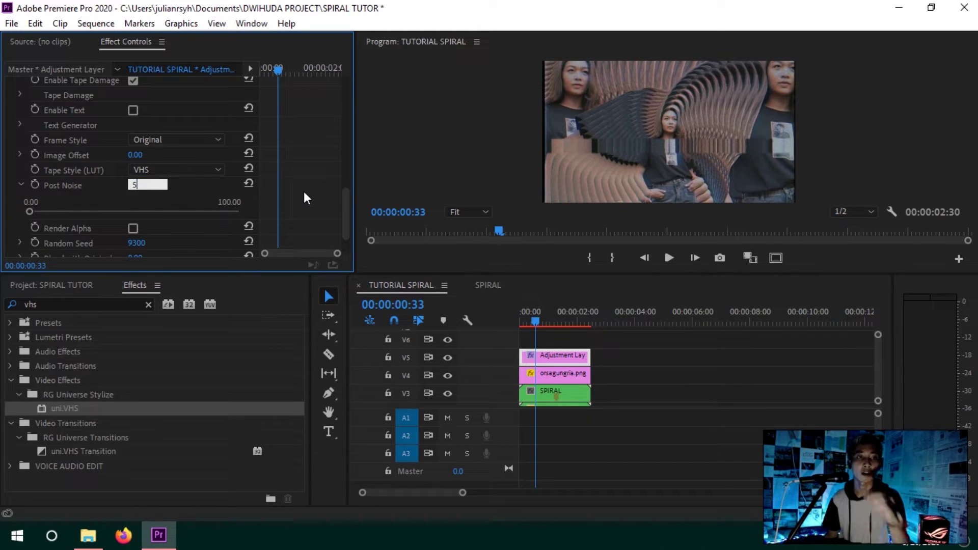
key("Return")
left_click(21, 184)
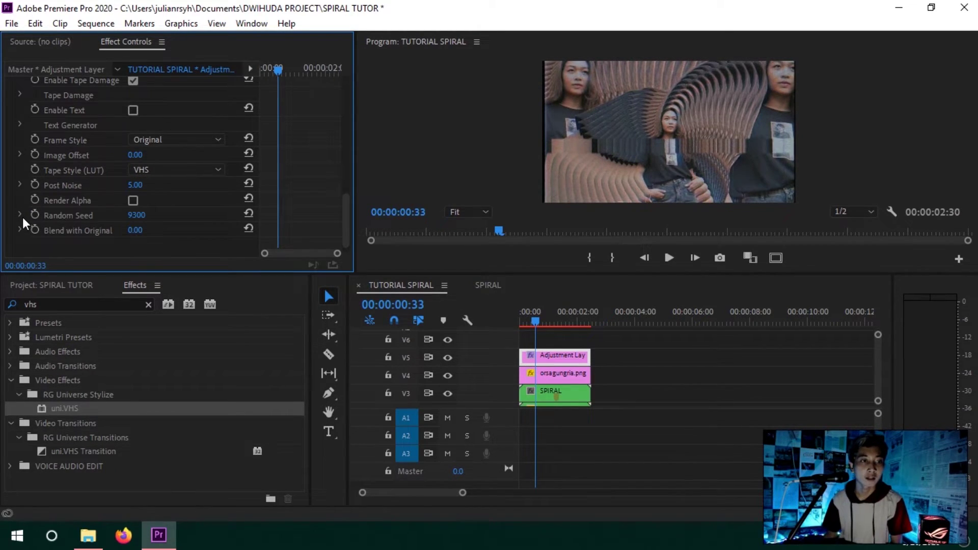
Return the playhead to the start of the sequence and save the project
left_click(536, 336)
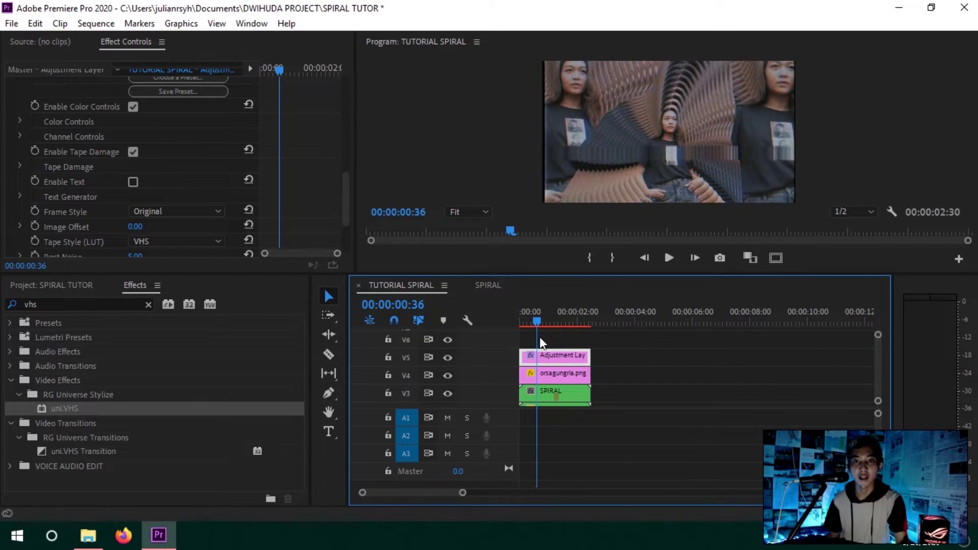
key("Home")
key("ctrl+s")
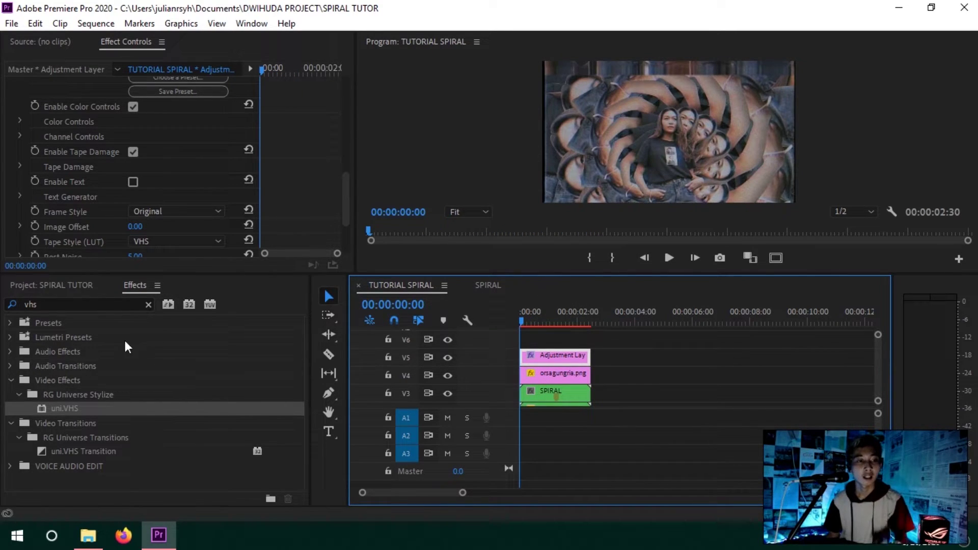
Place a second adjustment layer on V6 and trim it to the 00:00:02:30 length of the clips below
left_click(65, 286)
left_click_drag(222, 429, 563, 355)
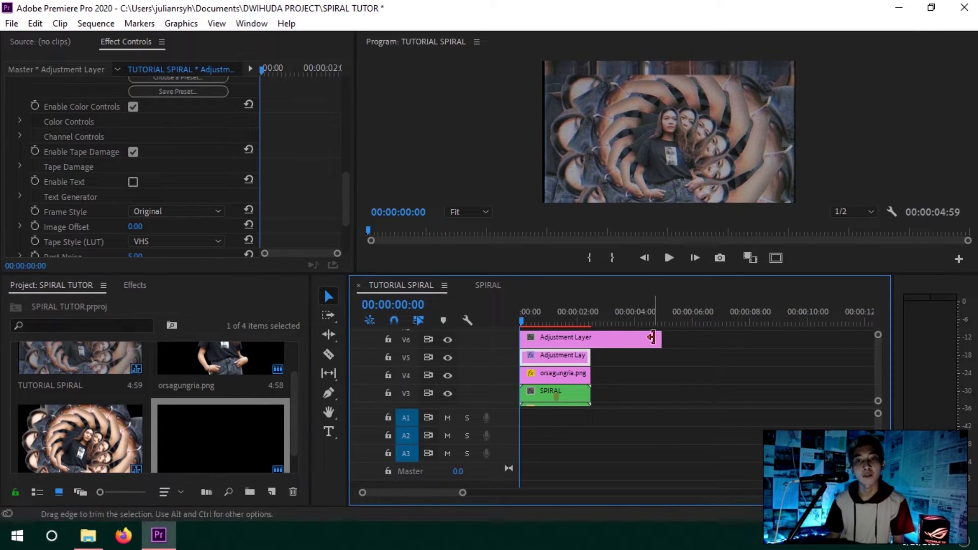
left_click_drag(625, 341, 591, 340)
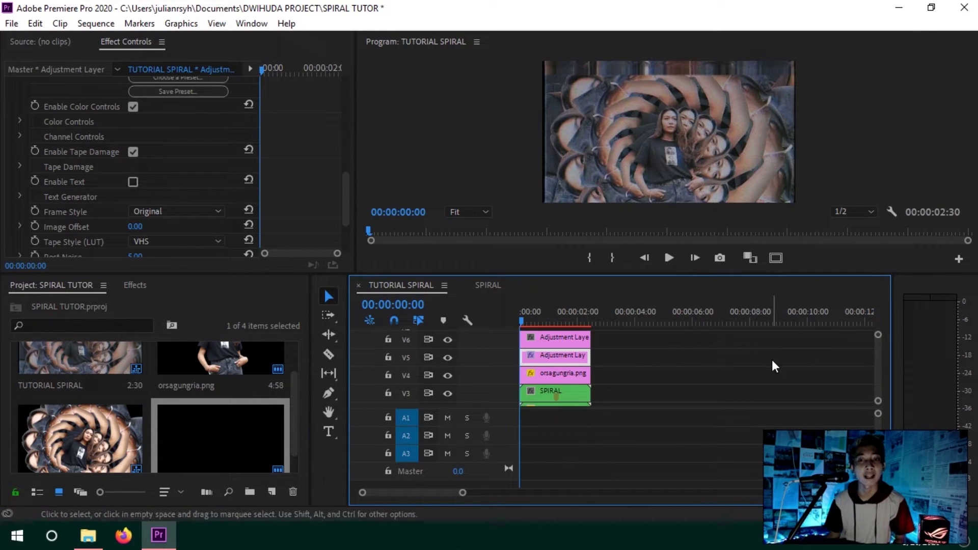
Find the uni.Chromatic Aberration effect in RG Universe Distort and apply it to the V6 adjustment layer
left_click(555, 339)
left_click(135, 284)
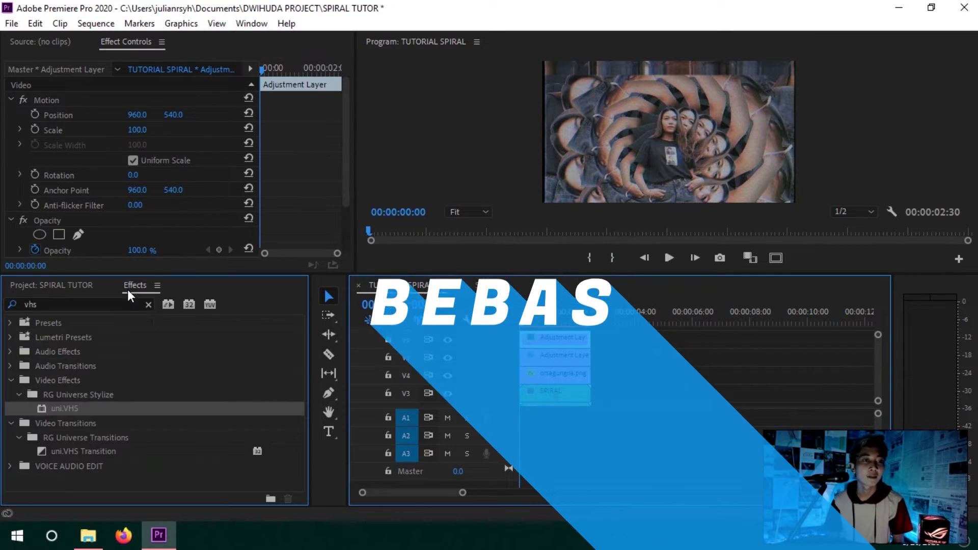
type("chr")
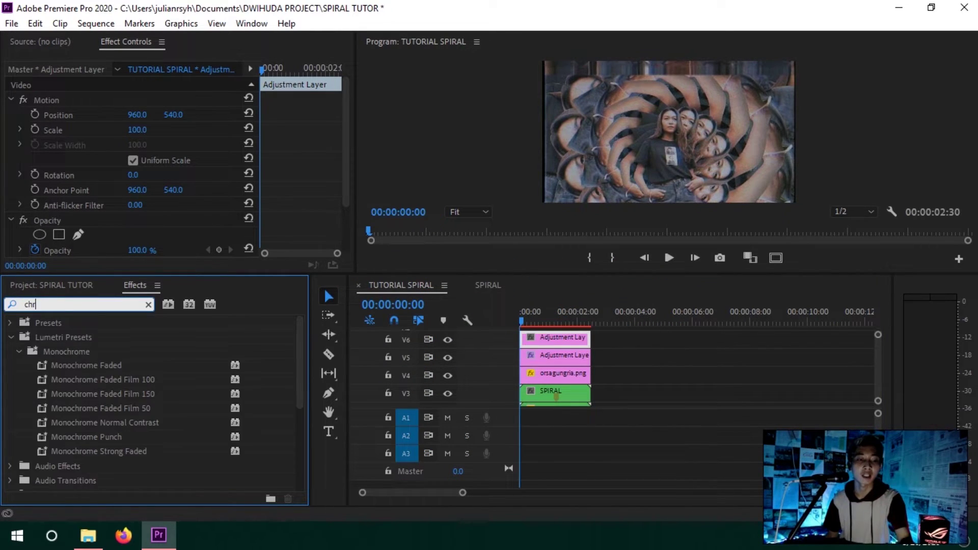
scroll(113, 457, "down", 3)
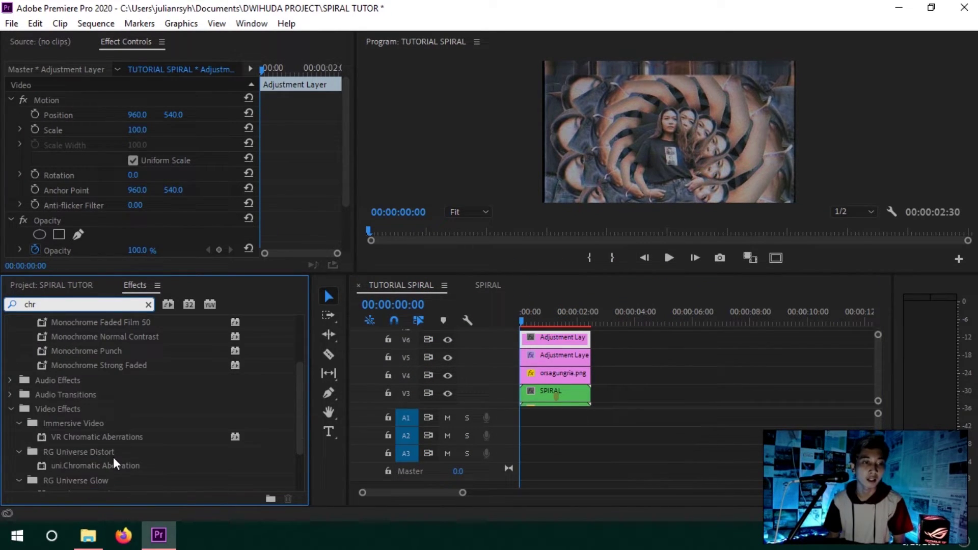
left_click(122, 437)
left_click_drag(114, 469, 542, 342)
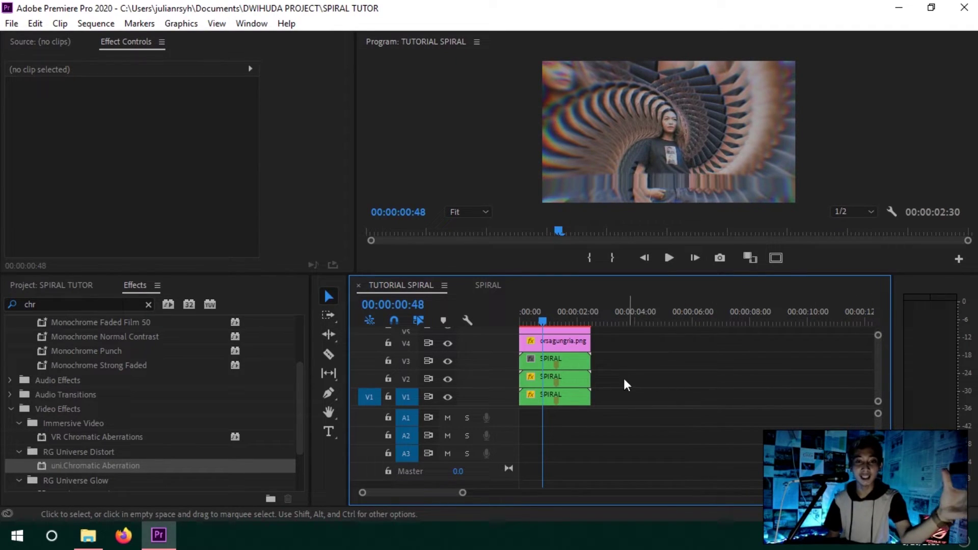
Start position keyframing on the orsagungria.png clip at the beginning of the sequence
left_click(564, 340)
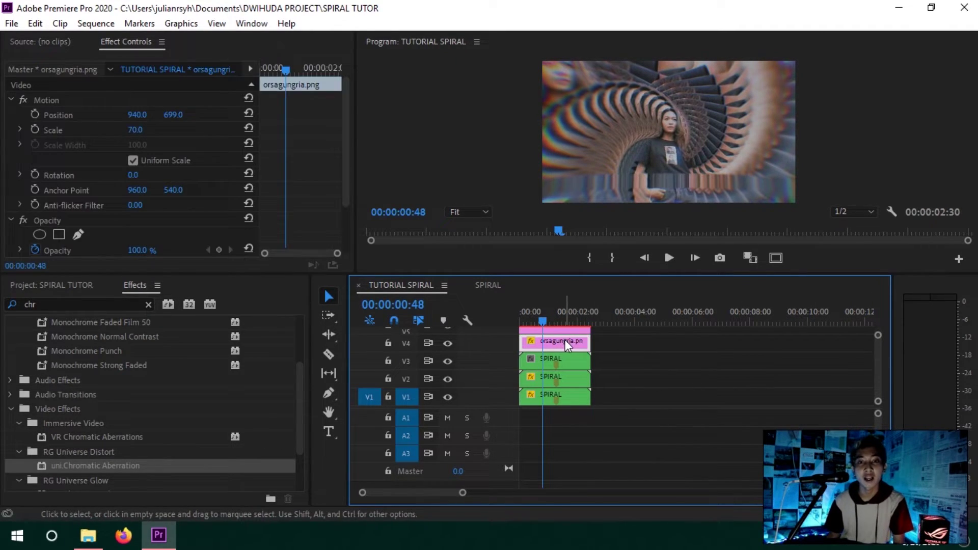
key("Home")
left_click(174, 88)
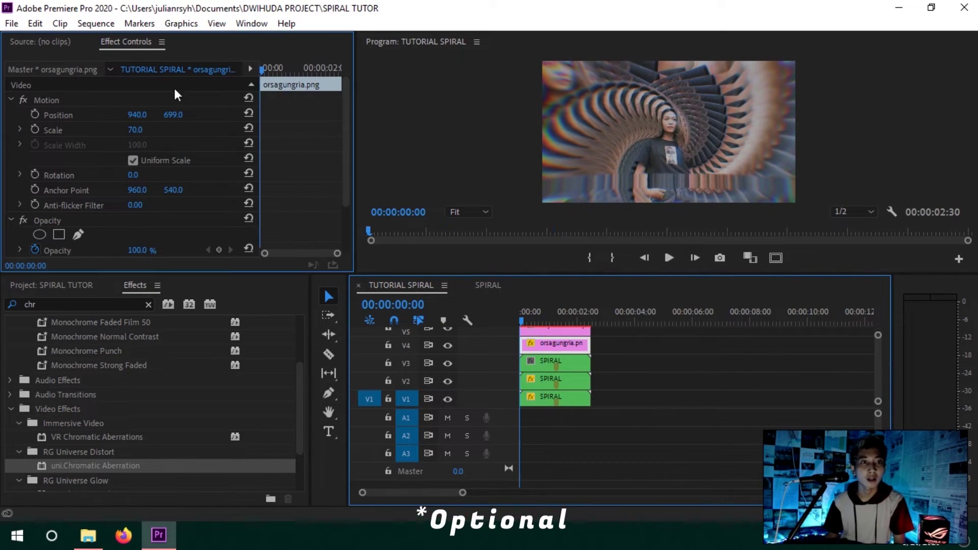
left_click(36, 114)
Place a sequence marker at 00:00:01:15, and add position keyframes to the orsagungria.png clip there and at its end
left_click(284, 68)
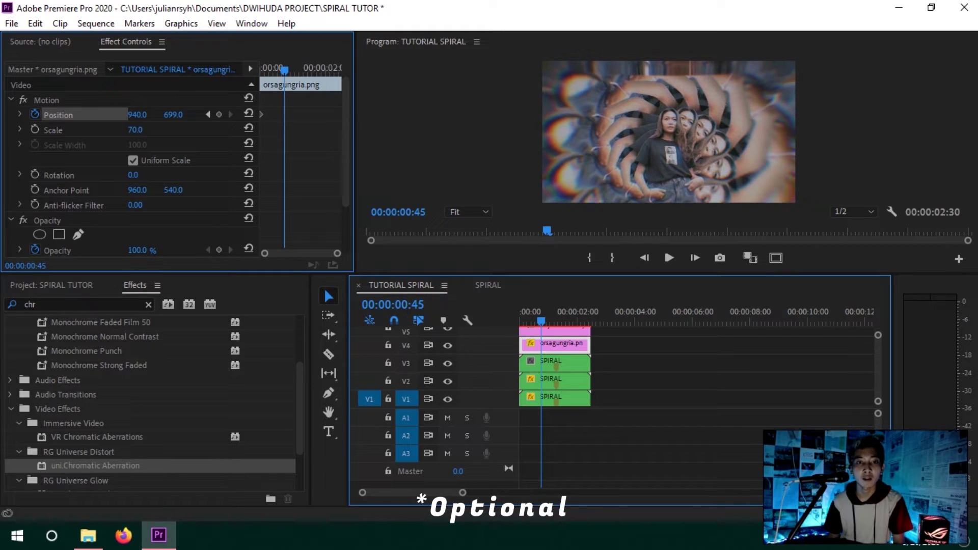
left_click(423, 305)
double_click(422, 305)
type("15")
key("Return")
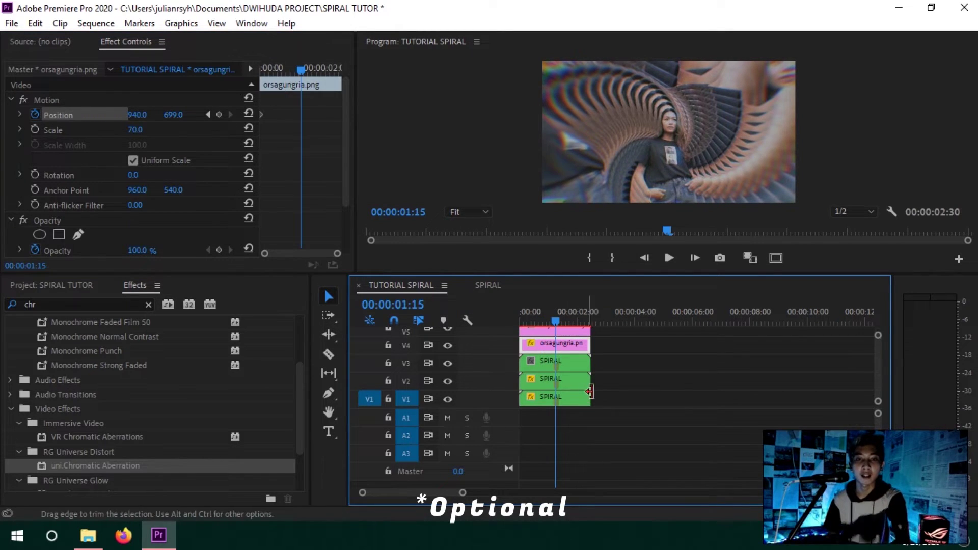
left_click(648, 353)
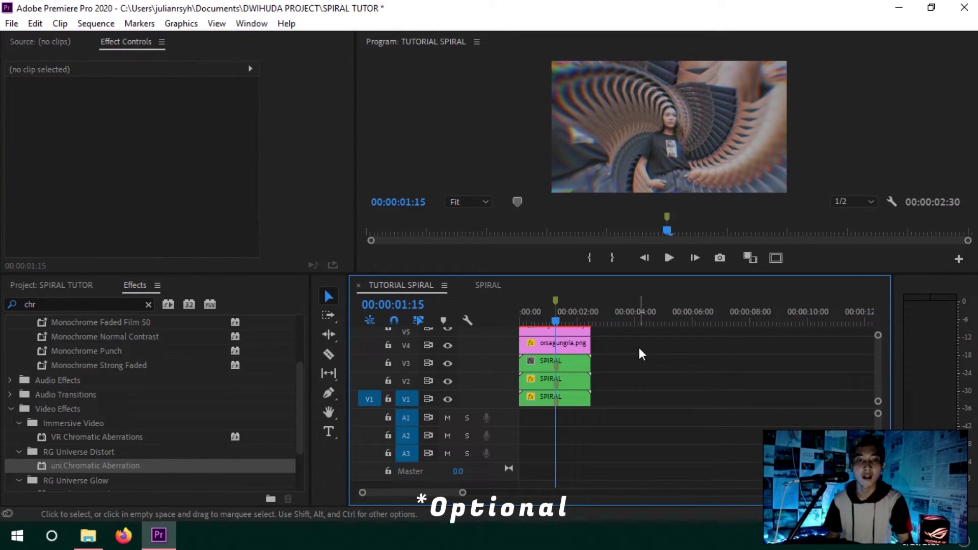
left_click(560, 343)
left_click(218, 114)
Add a position keyframe with a horizontal value of 920 to the image clip at about 00:00:00:36, between its first two keyframes
left_click_drag(314, 72, 279, 102)
left_click(154, 116)
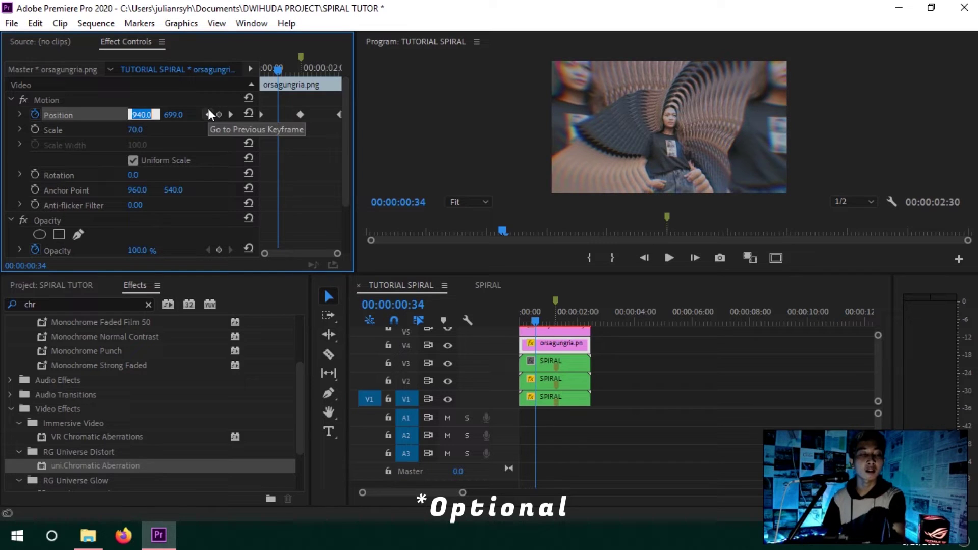
type("92")
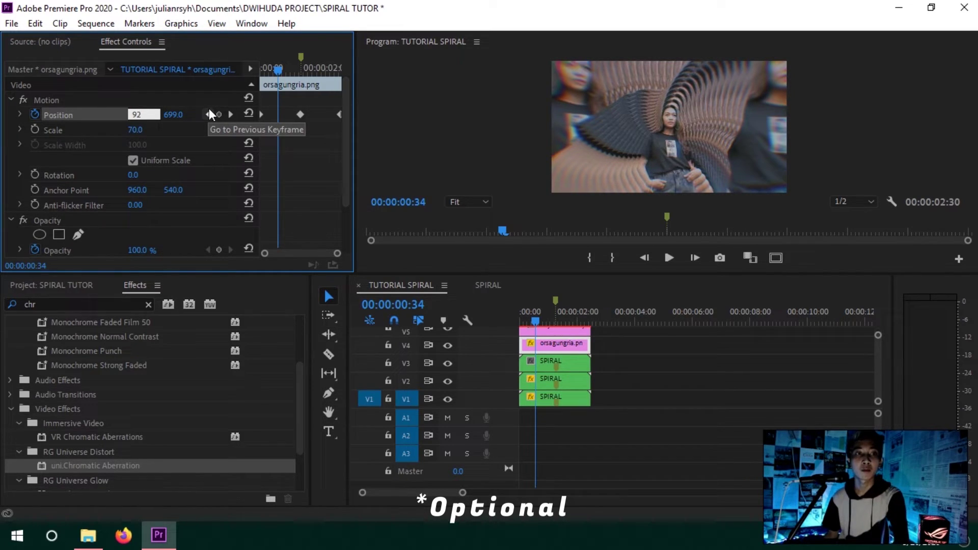
type("0")
key("Return")
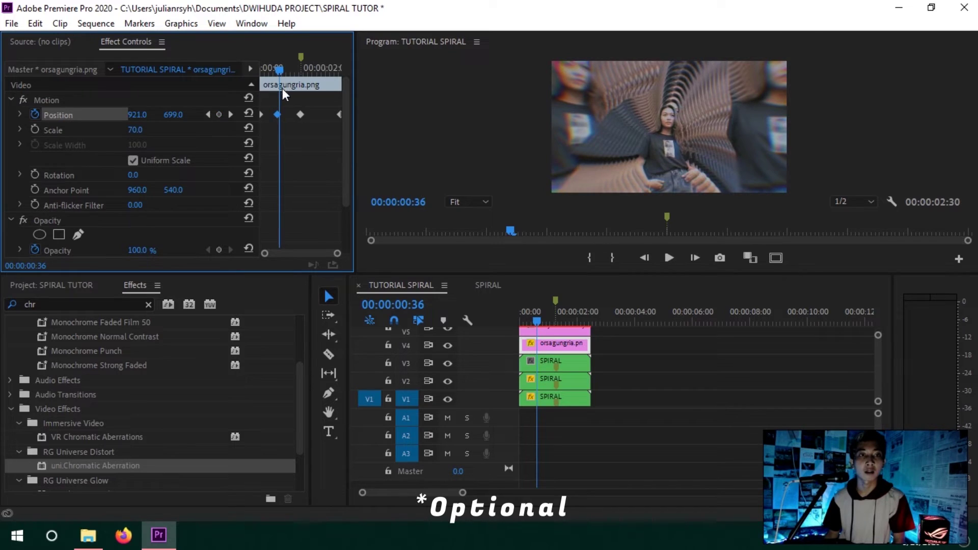
left_click(279, 114)
Add another shifted horizontal position keyframe at about 00:00:01:49, between the middle keyframe and the clip's end
left_click(318, 70)
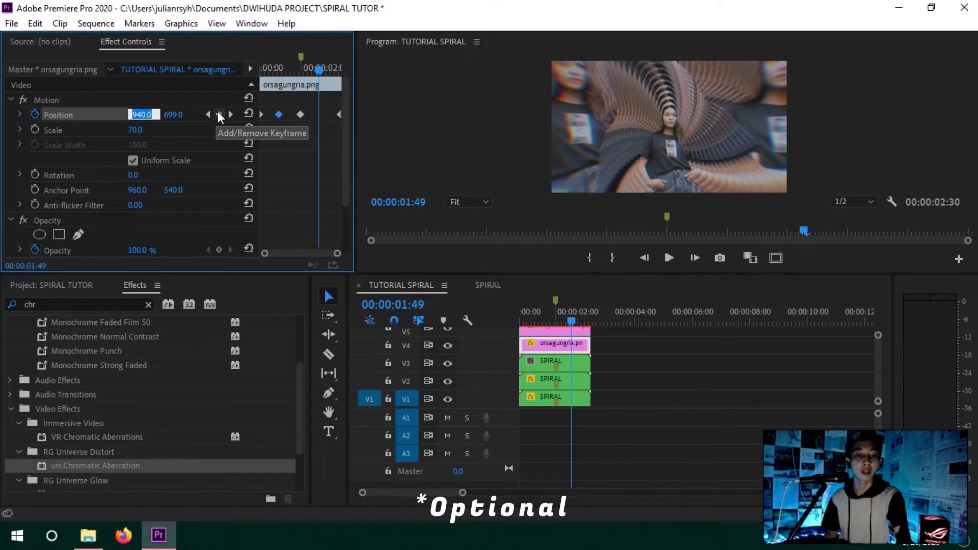
type("0")
key("Return")
Change the horizontal position to 930 on both in-between keyframes of the image clip and save the project
left_click_drag(255, 94, 279, 100)
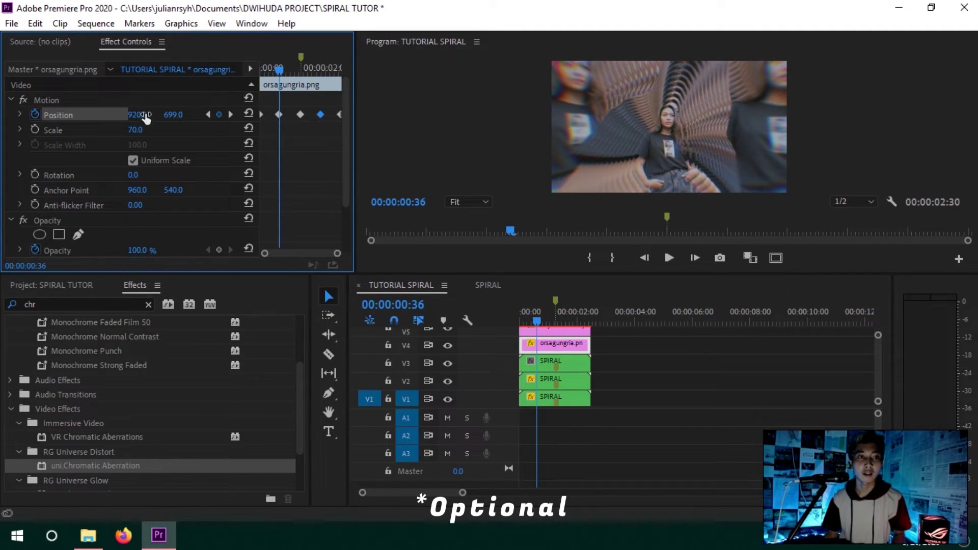
type("930")
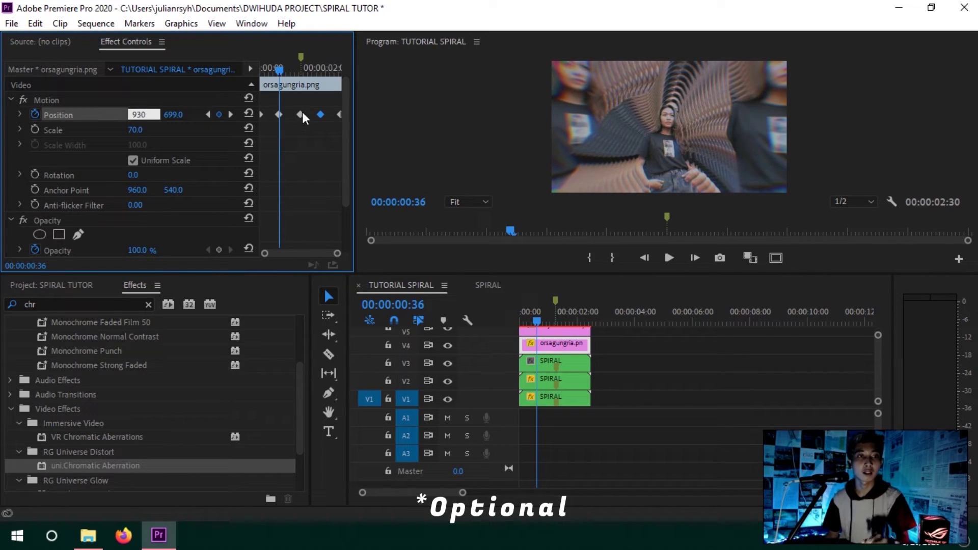
left_click_drag(316, 67, 239, 106)
left_click(144, 113)
type("930")
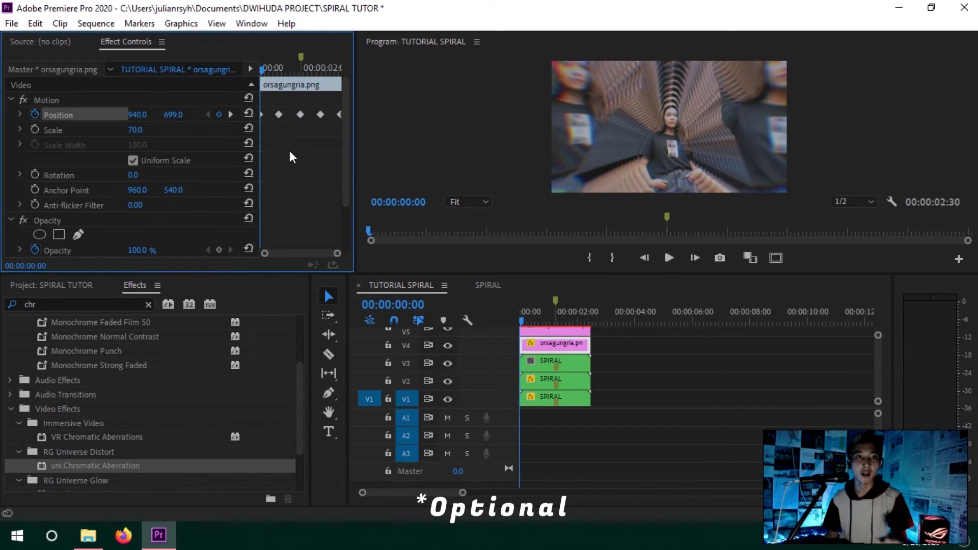
key("ctrl+s")
left_click(701, 378)
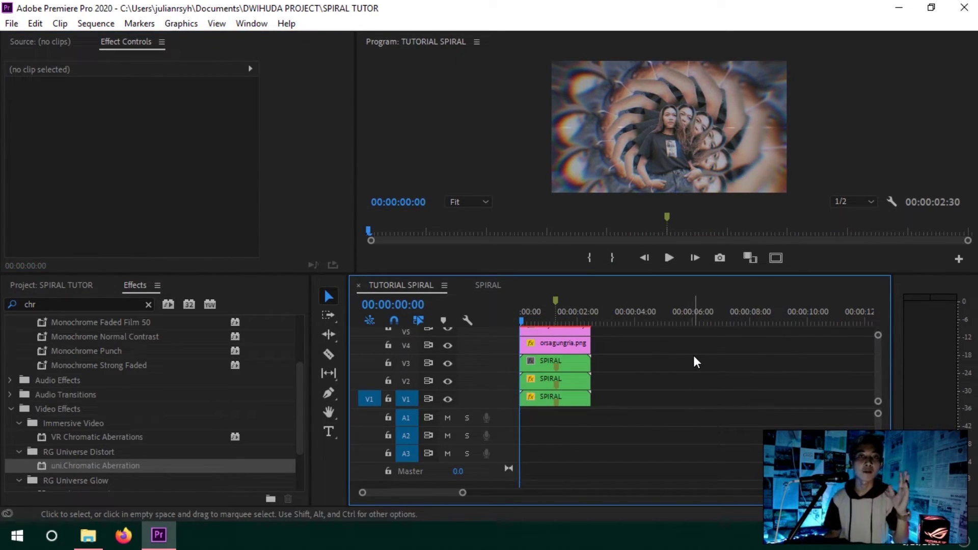